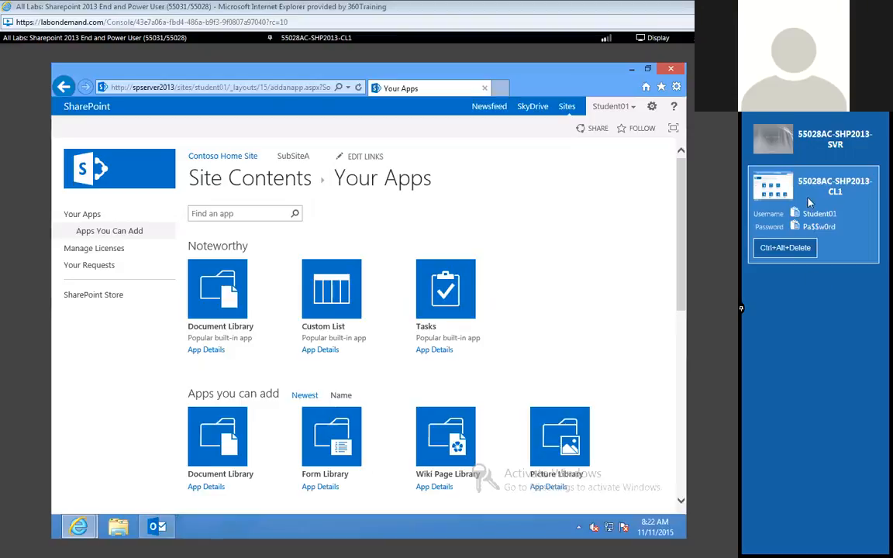
Step: Browse the available apps and add a Custom List named Workflow Demo to the site
drag(683, 224, 645, 312)
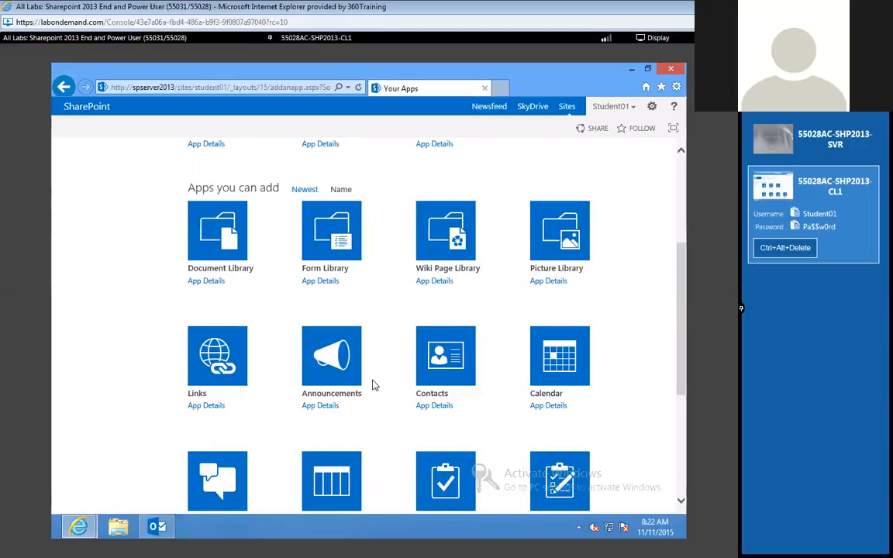
drag(680, 267, 617, 202)
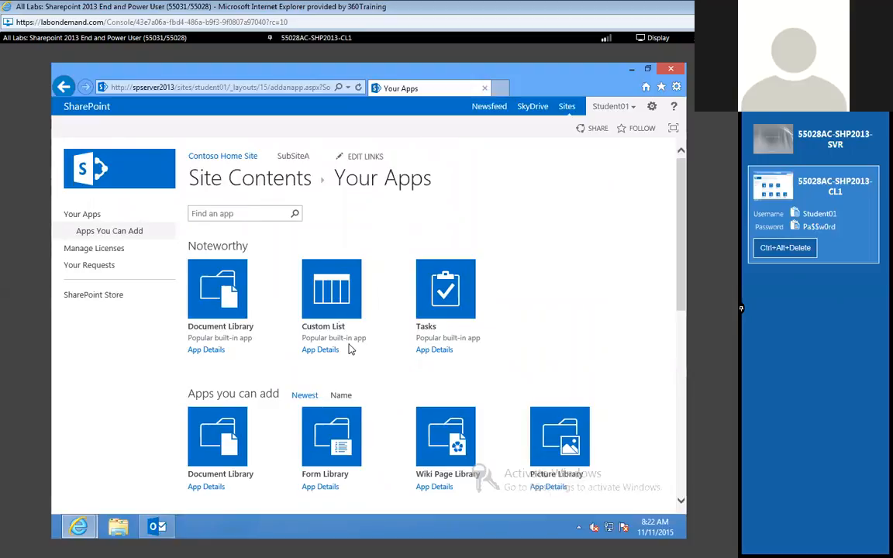
click(331, 306)
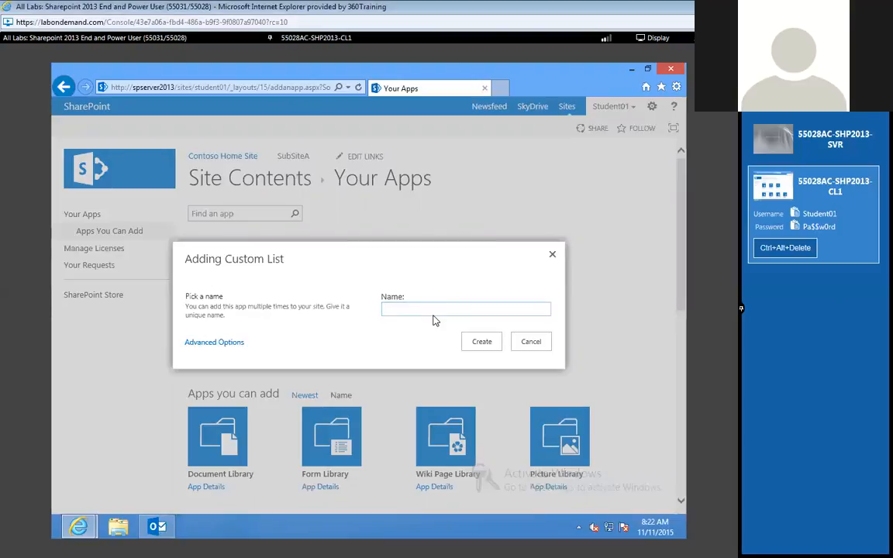
text(Workflow Demo)
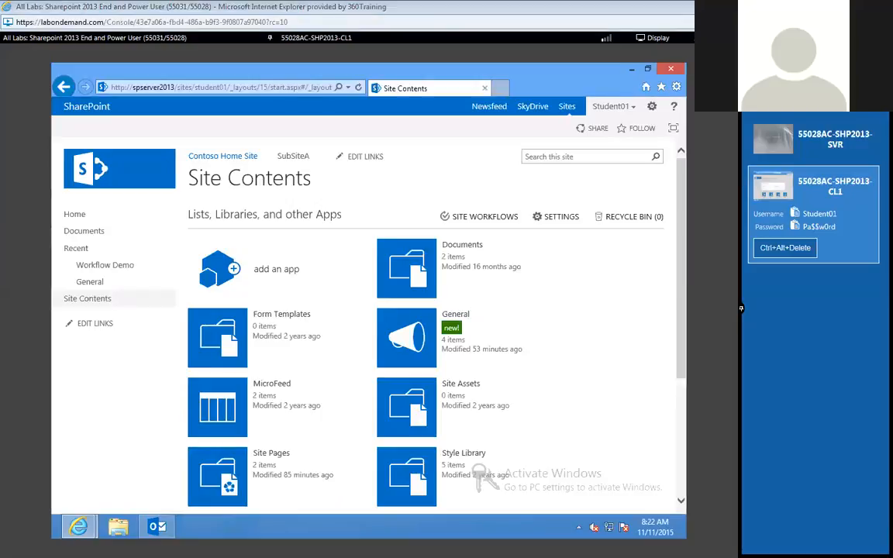
Step: Open the Workflow Demo list and start a new column named Color of type Choice
click(109, 266)
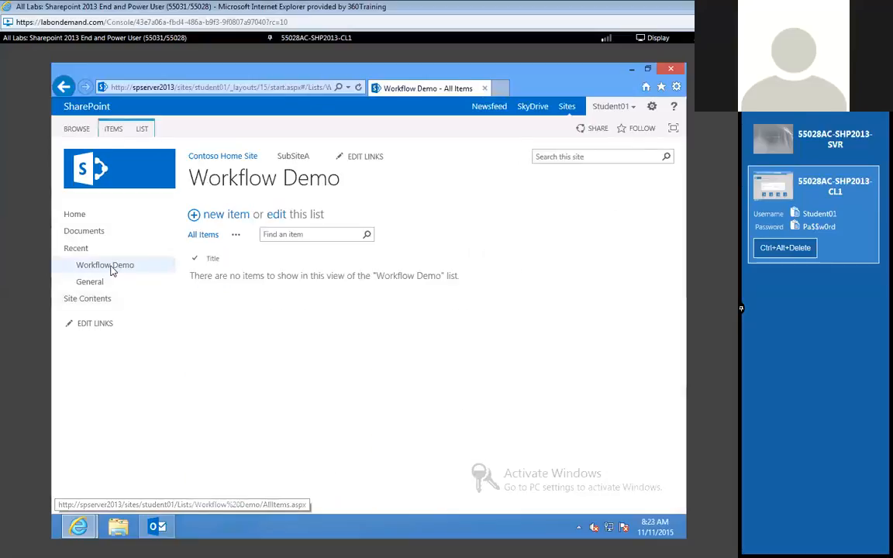
click(142, 129)
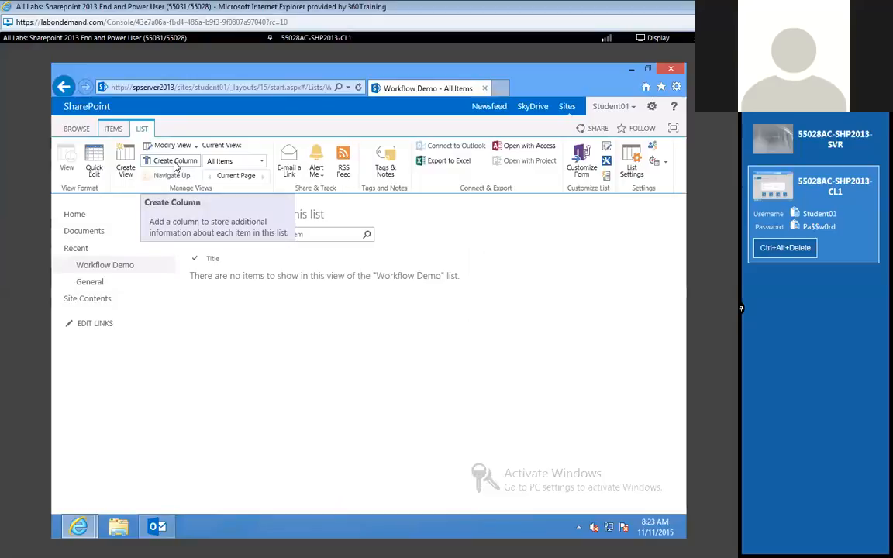
click(175, 162)
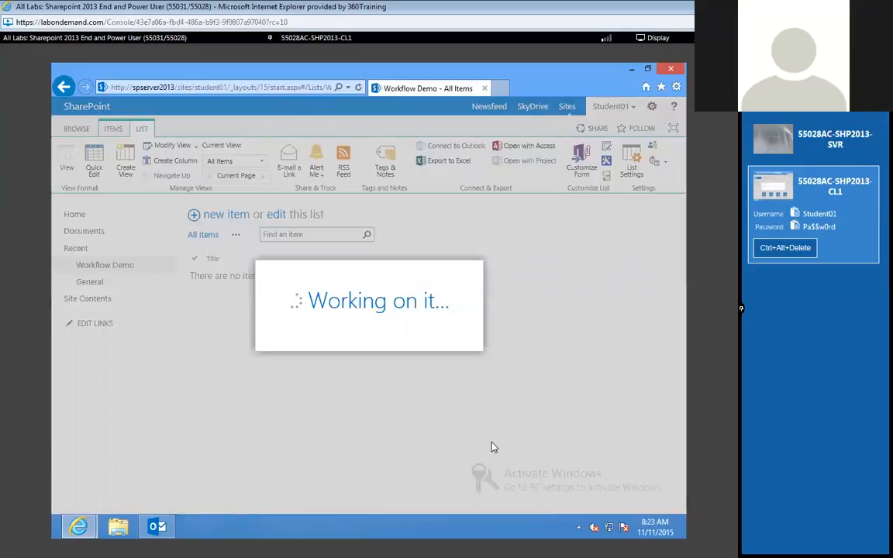
click(324, 166)
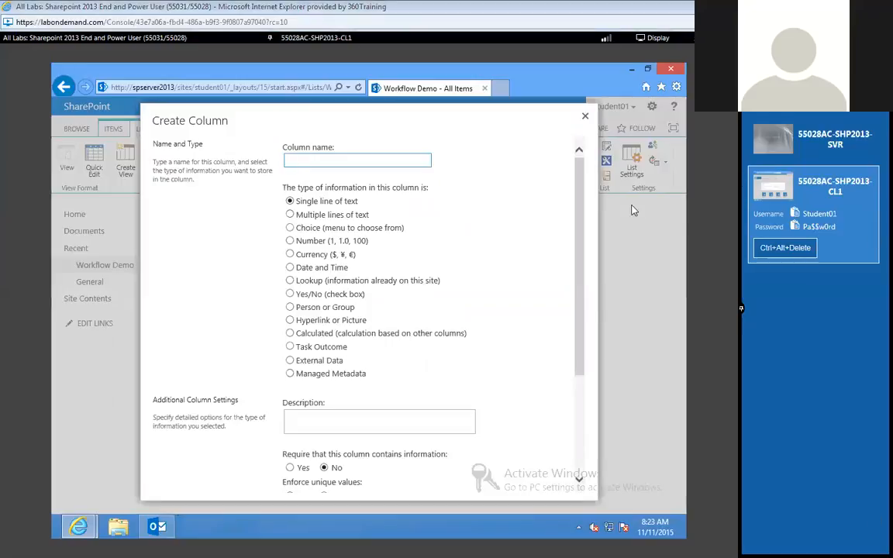
text(Color)
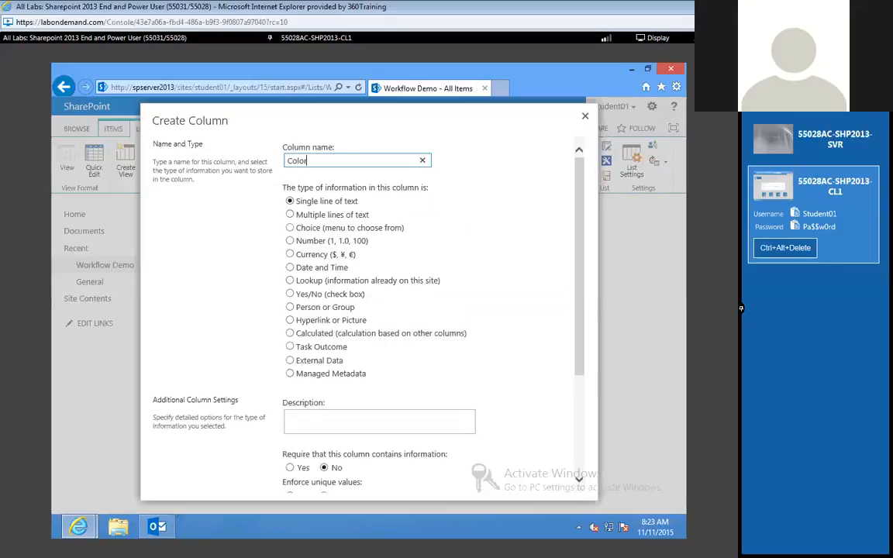
click(329, 230)
Step: Replace the placeholder choices with Red, Blue and Green, each on its own line, and create the column
drag(580, 320, 582, 402)
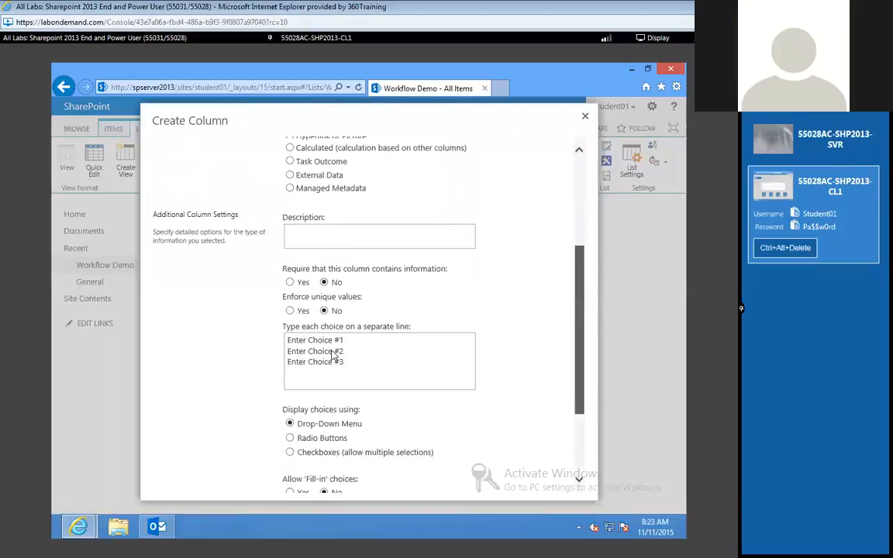
drag(342, 361, 251, 335)
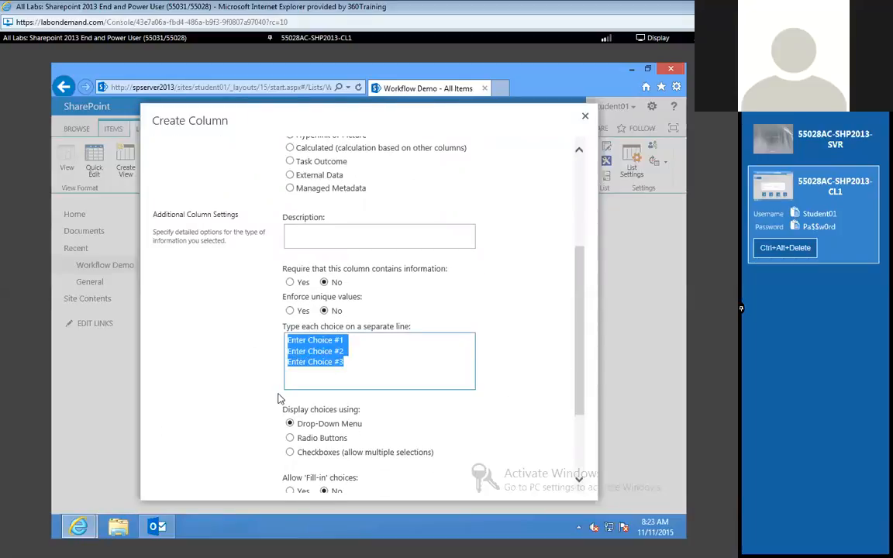
key(Delete)
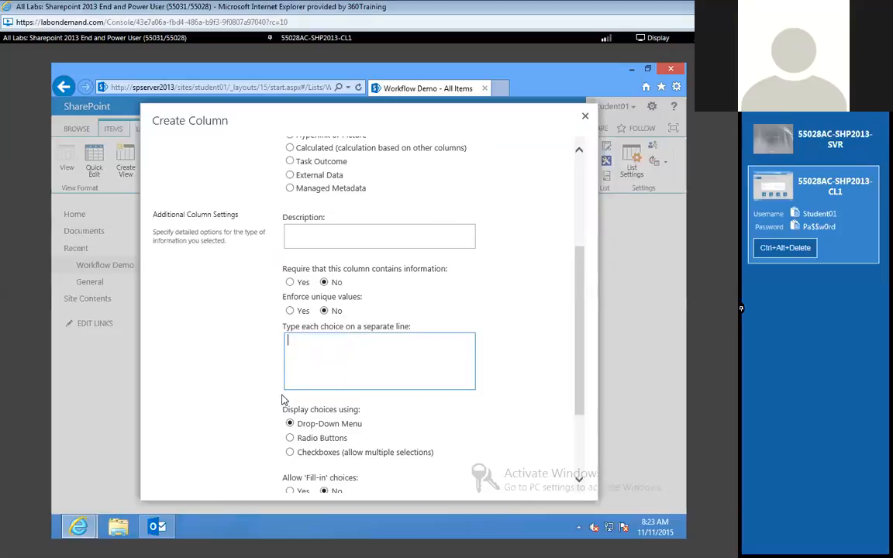
text(Red Blue)
key(Return)
text(Green)
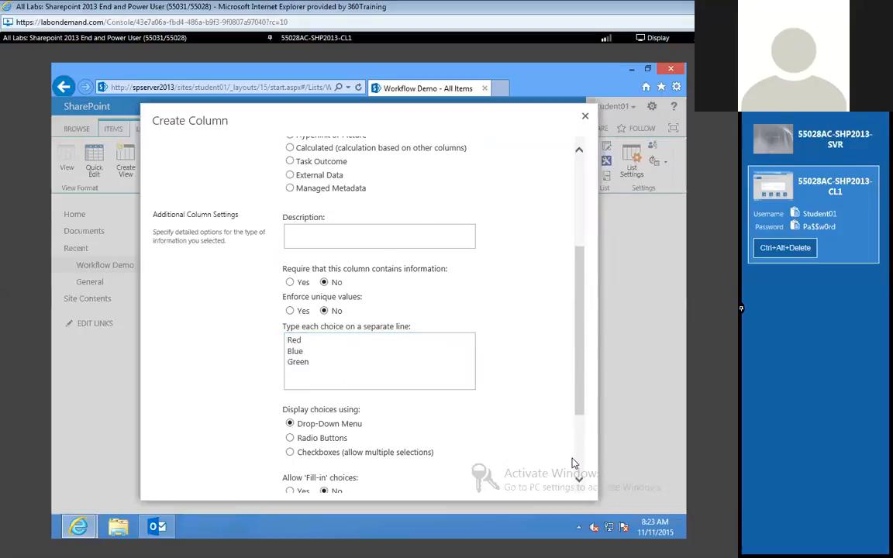
scroll(576, 468, down, 3)
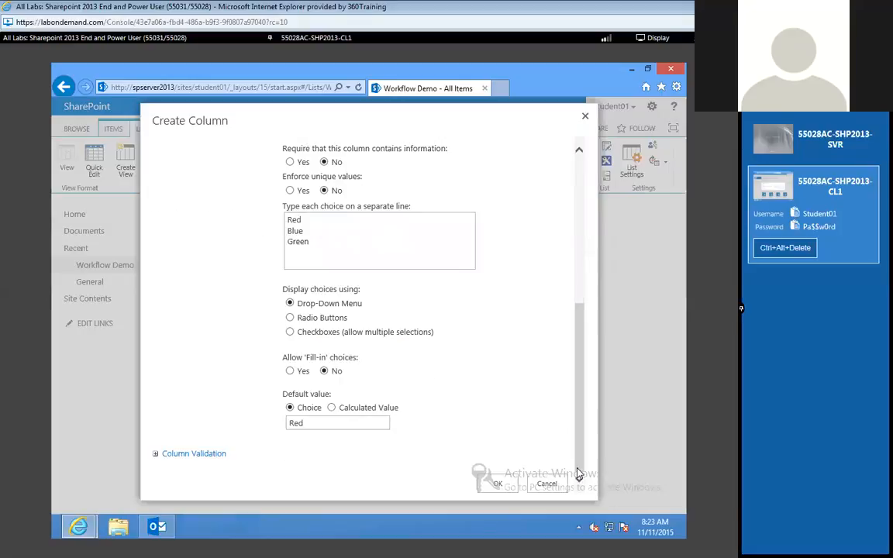
click(500, 486)
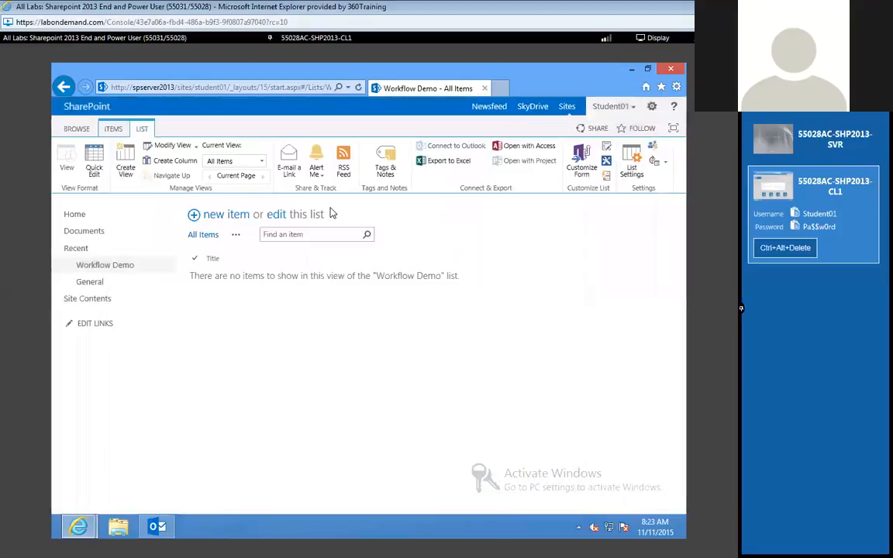
Step: Add a single line of text column named Workflow Output to the Workflow Demo list
click(174, 161)
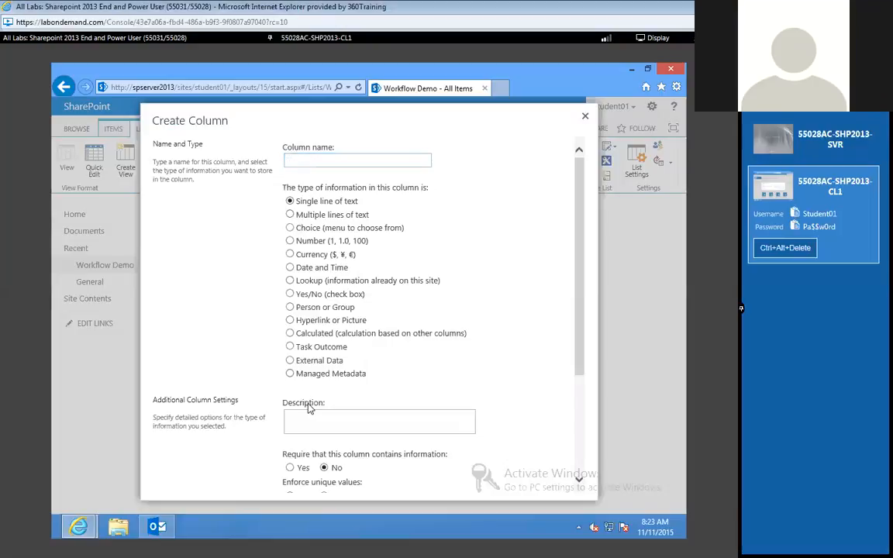
text(Workflow )
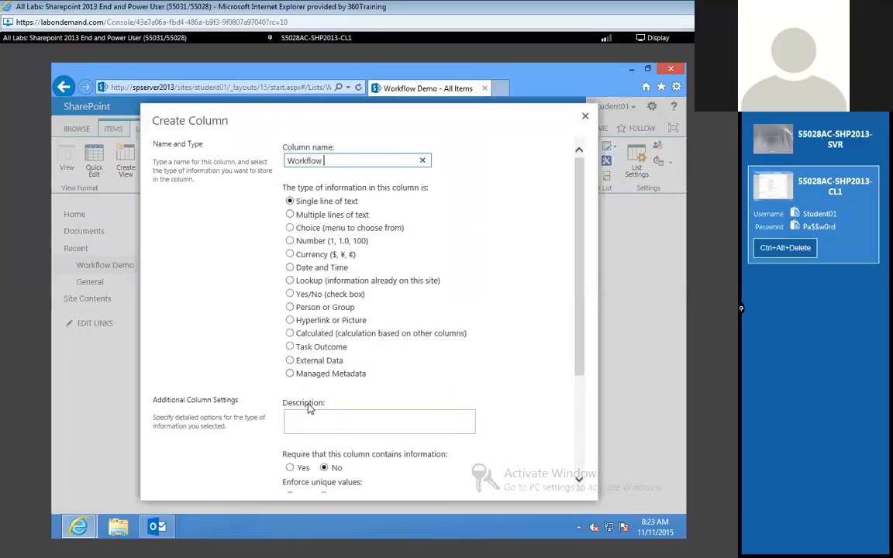
text(Output)
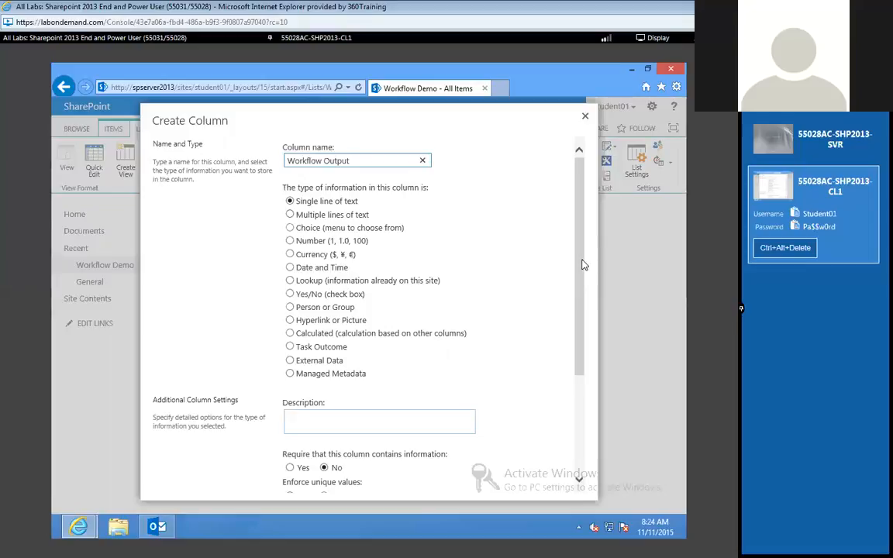
scroll(518, 198, down, 1)
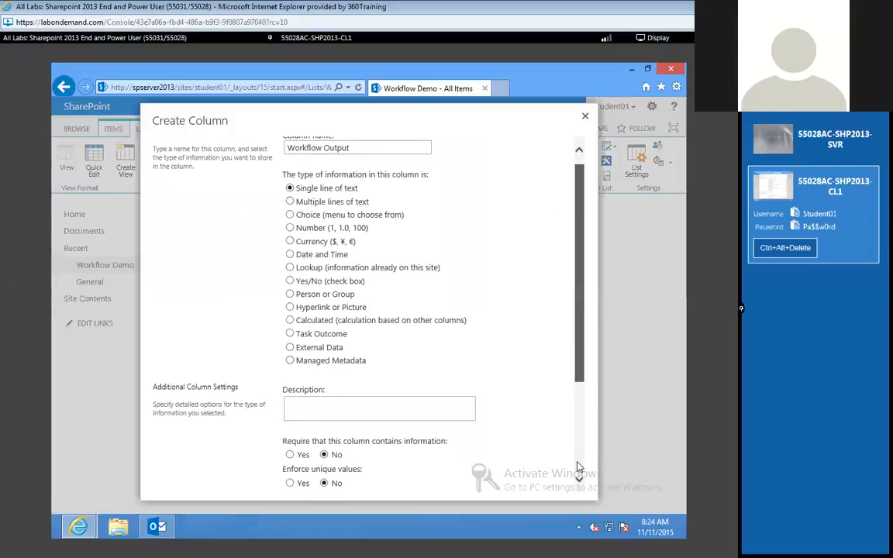
scroll(576, 467, down, 1)
scroll(577, 470, down, 5)
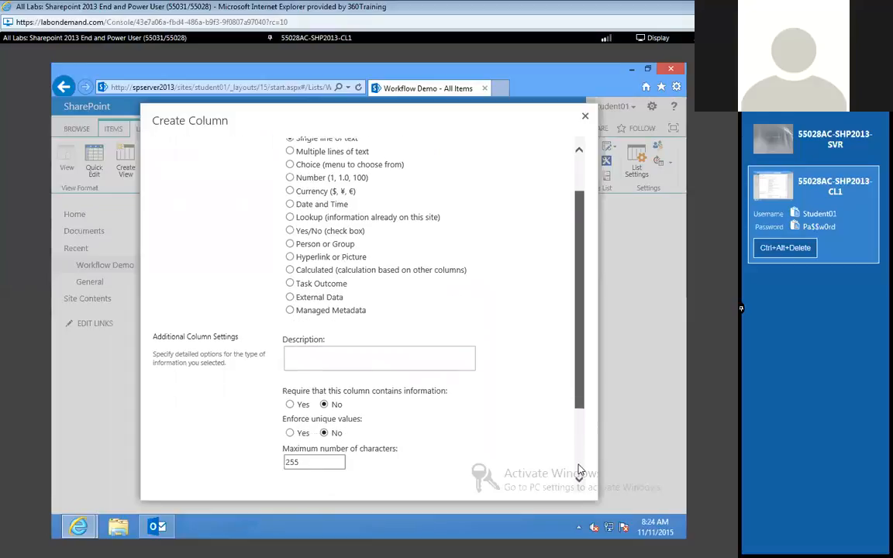
click(500, 485)
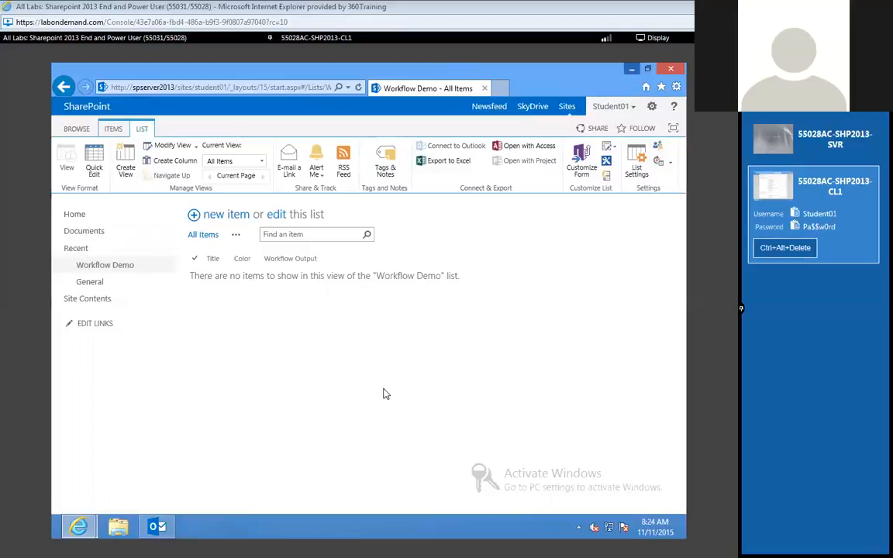
Step: Go to the Windows Start screen of the virtual machine and launch SharePoint Designer 2013
click(715, 37)
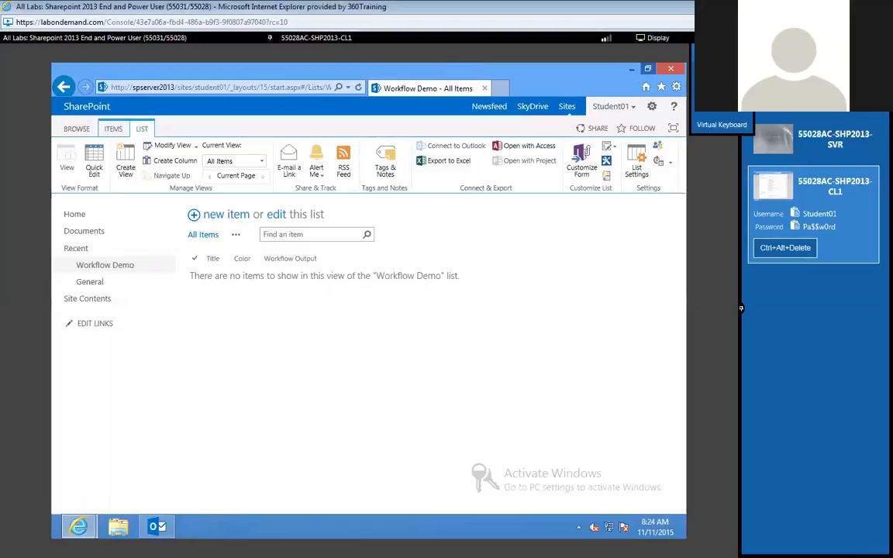
mouse_move(721, 89)
click(785, 88)
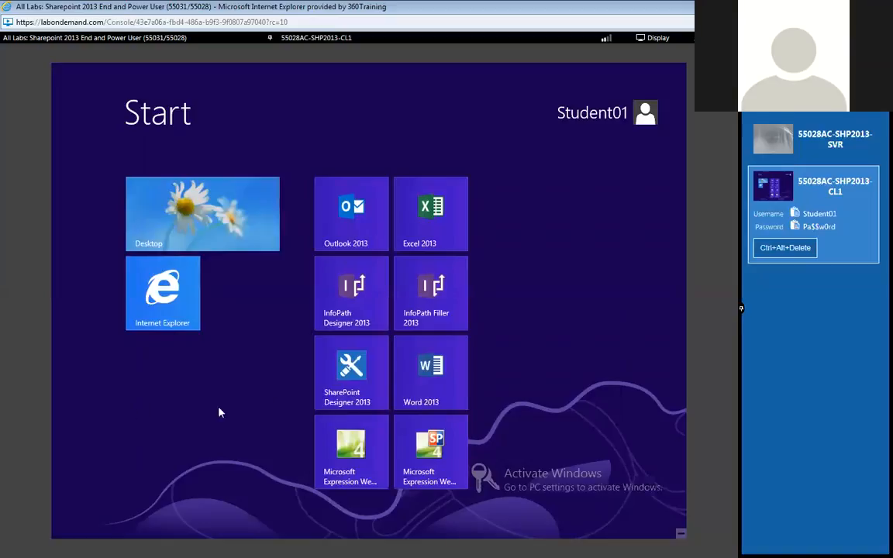
click(350, 392)
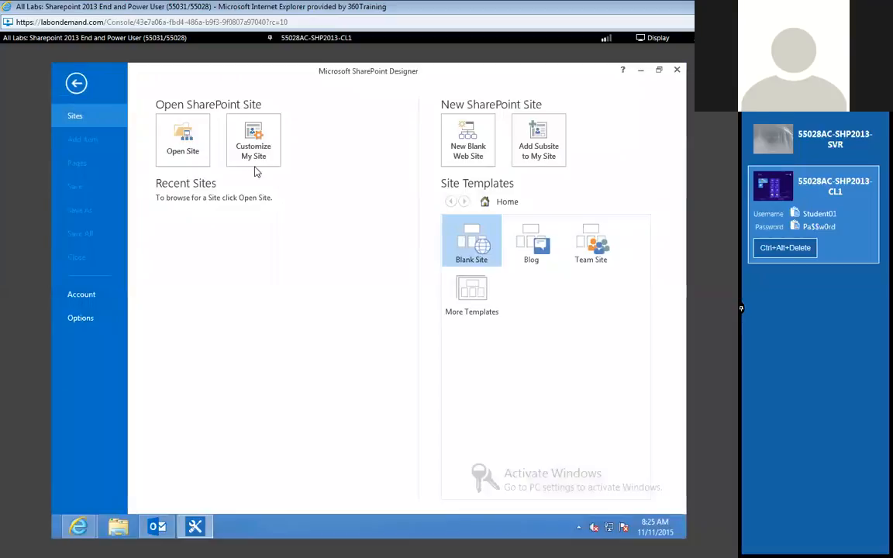
click(188, 150)
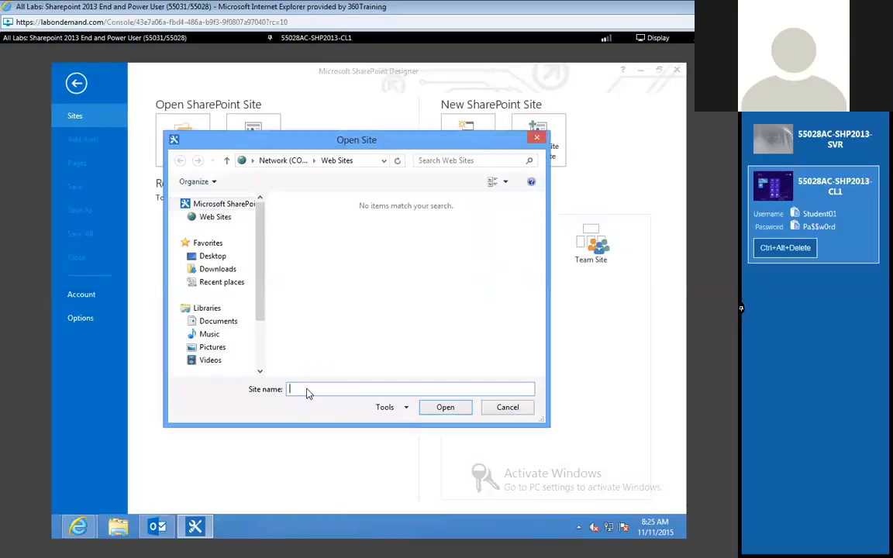
text(http://spserver201)
text(/sitre)
key(BackSpace)
key(BackSpace)
key(BackSpace)
text(tes/student01)
click(445, 408)
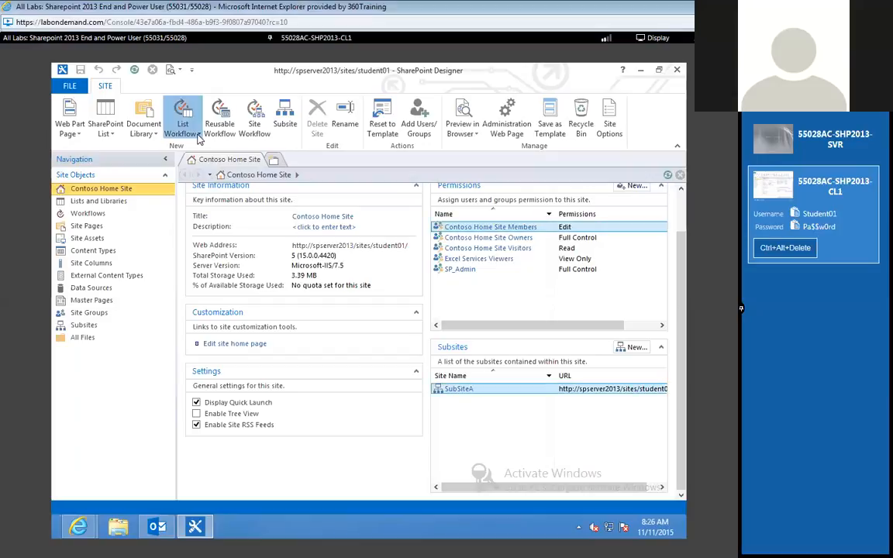
Step: Start a new list workflow for the Workflow Demo list
click(183, 131)
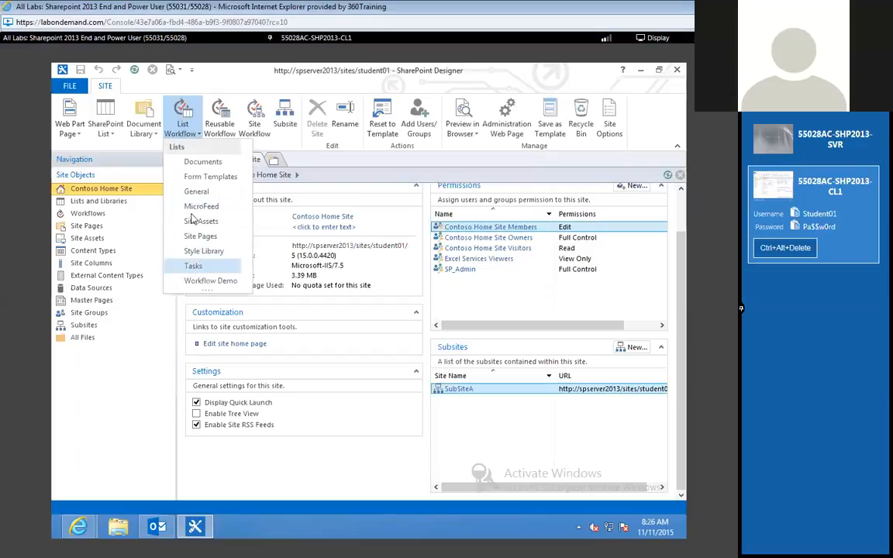
click(200, 137)
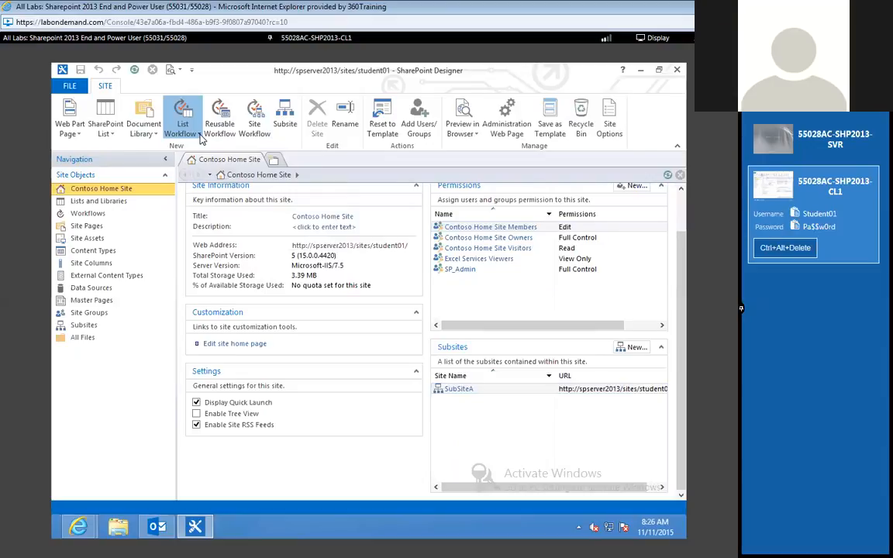
click(200, 134)
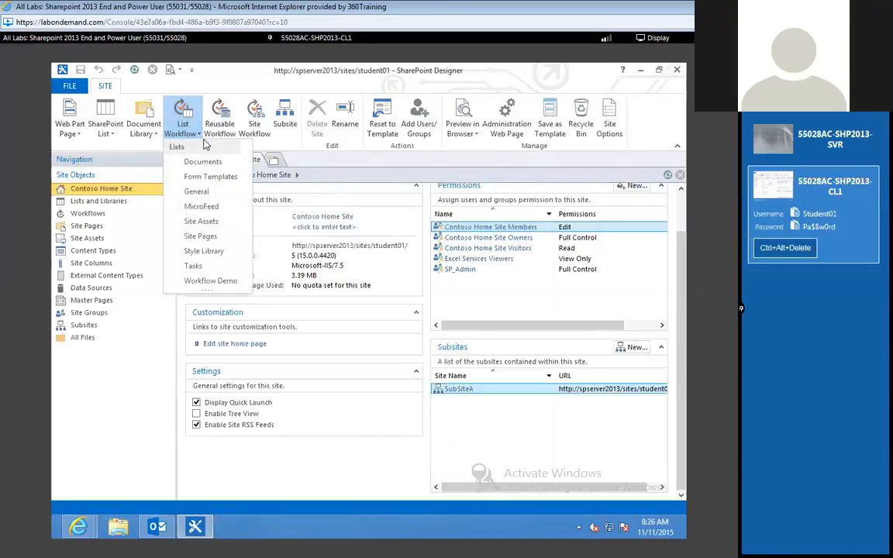
click(203, 282)
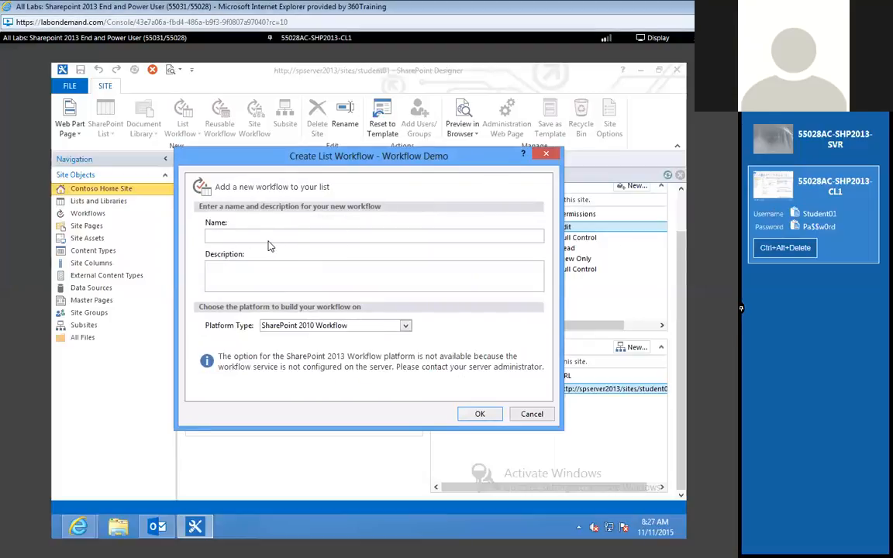
Step: Name the workflow Workflow Demo-WF, keep SharePoint 2010 Workflow as the platform type, and create it
text(Work)
text(flow )
text(Demo)
text(o-W)
text(F)
key(Left)
key(Left)
key(Left)
key(Left)
key(Delete)
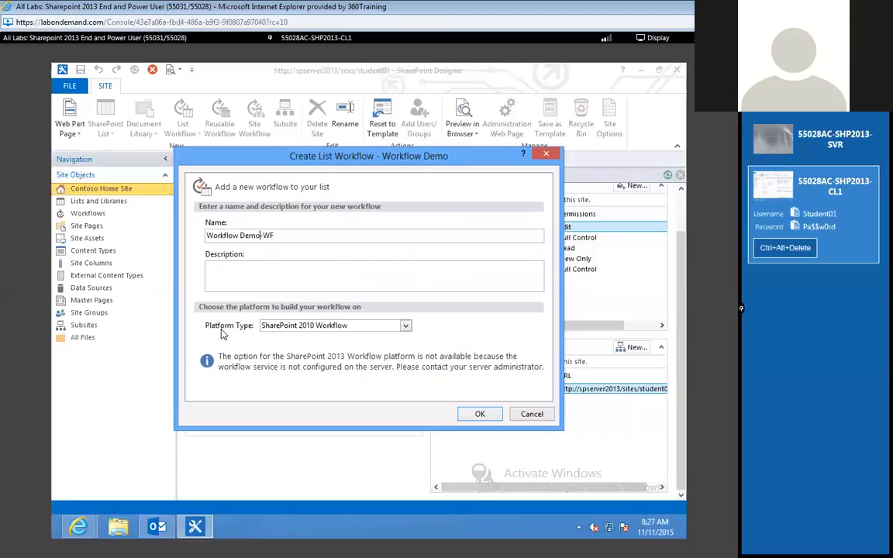
click(305, 331)
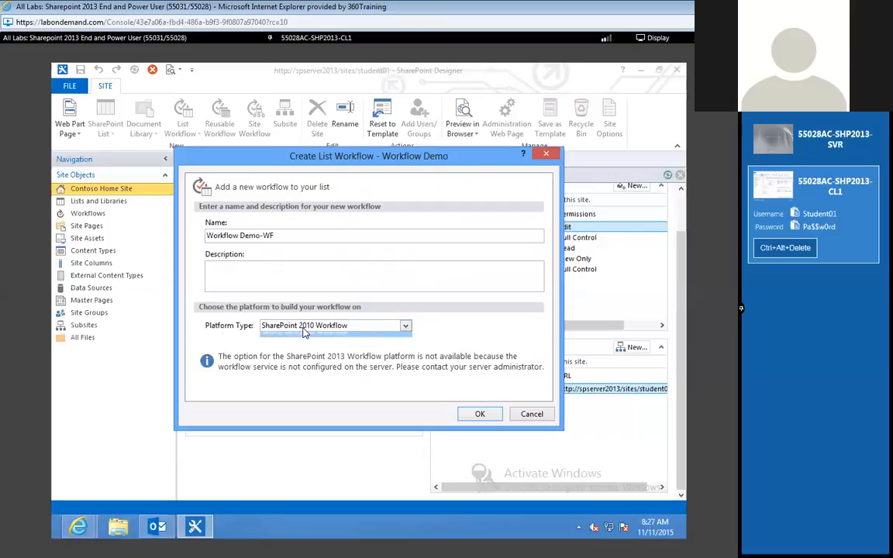
click(305, 332)
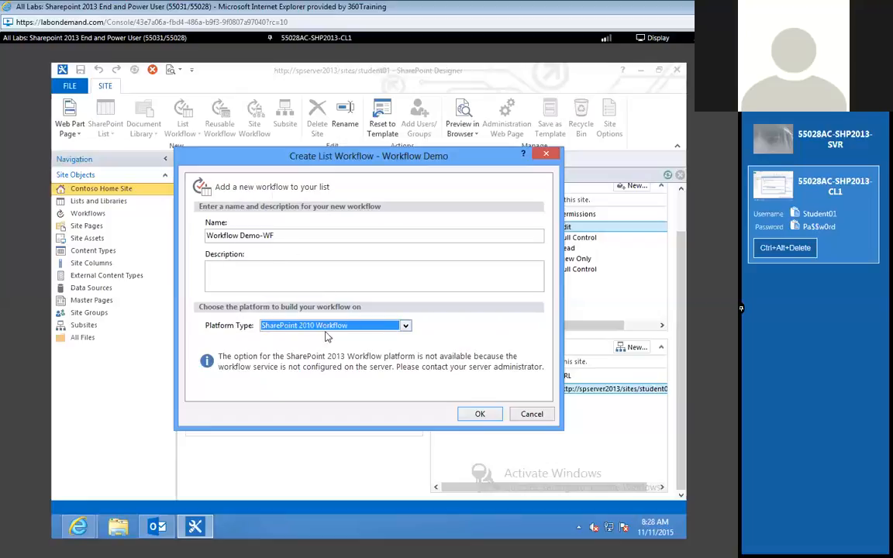
click(480, 414)
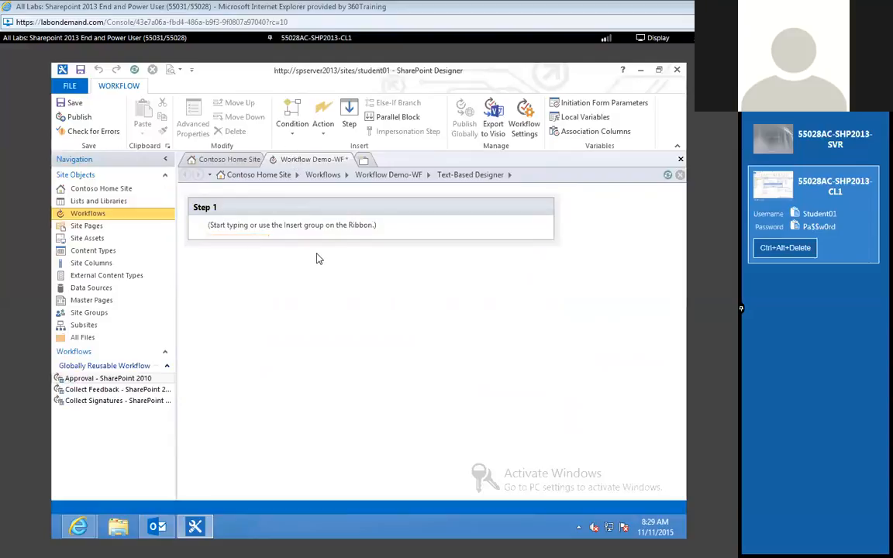
Step: Add a Log to History List action to Step 1 of the workflow
click(324, 137)
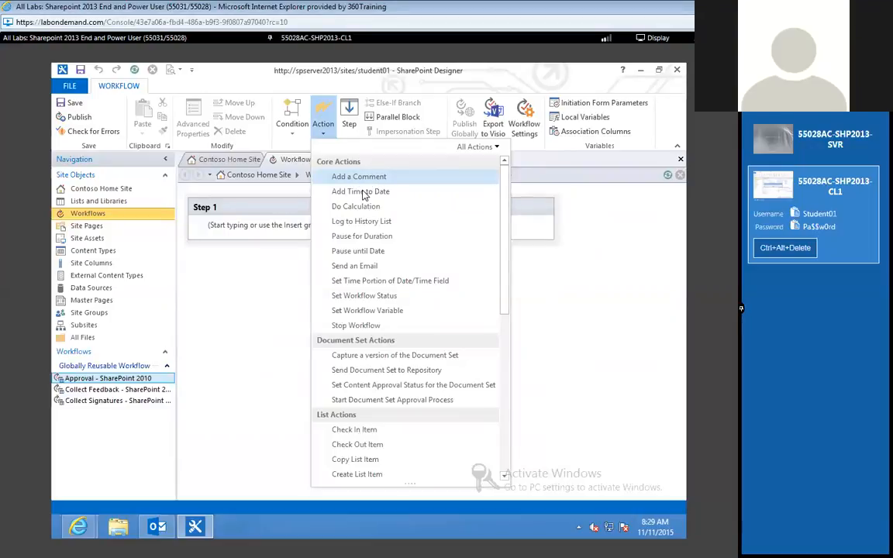
scroll(391, 215, down, 1)
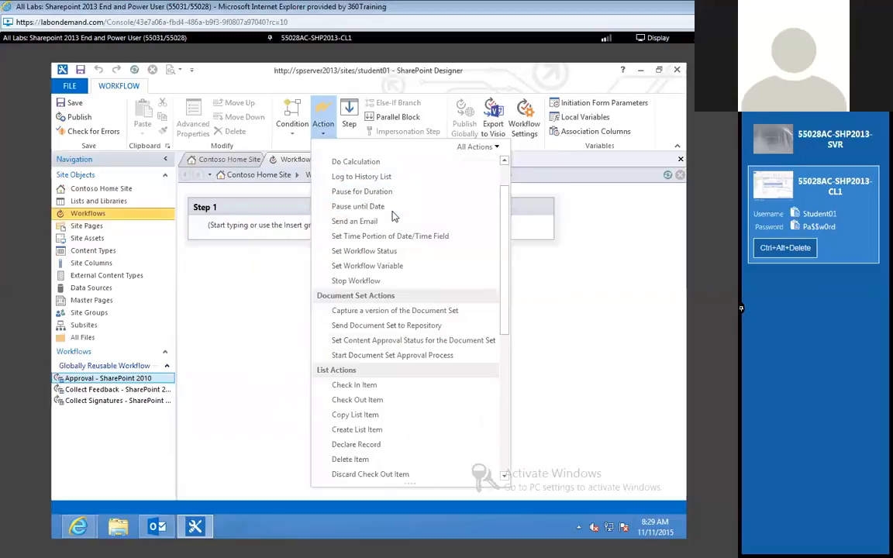
scroll(391, 215, down, 4)
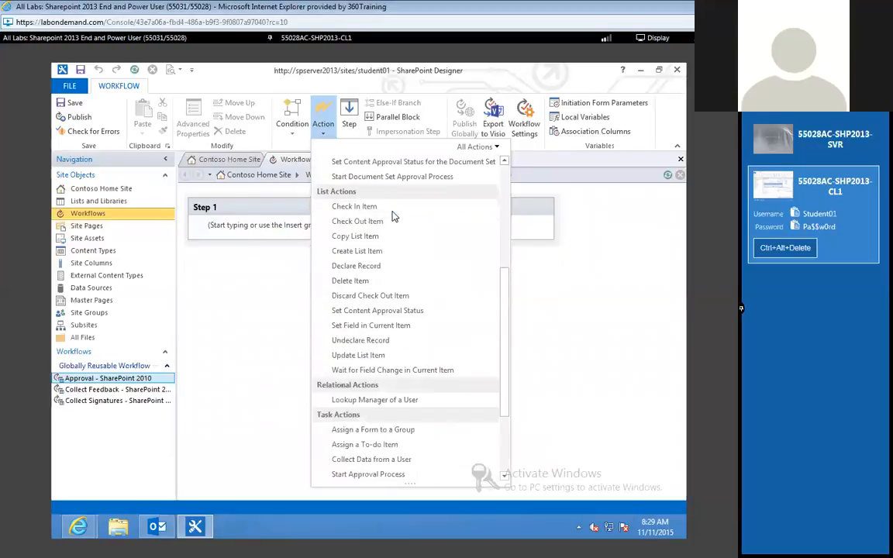
scroll(391, 217, down, 1)
scroll(394, 217, down, 2)
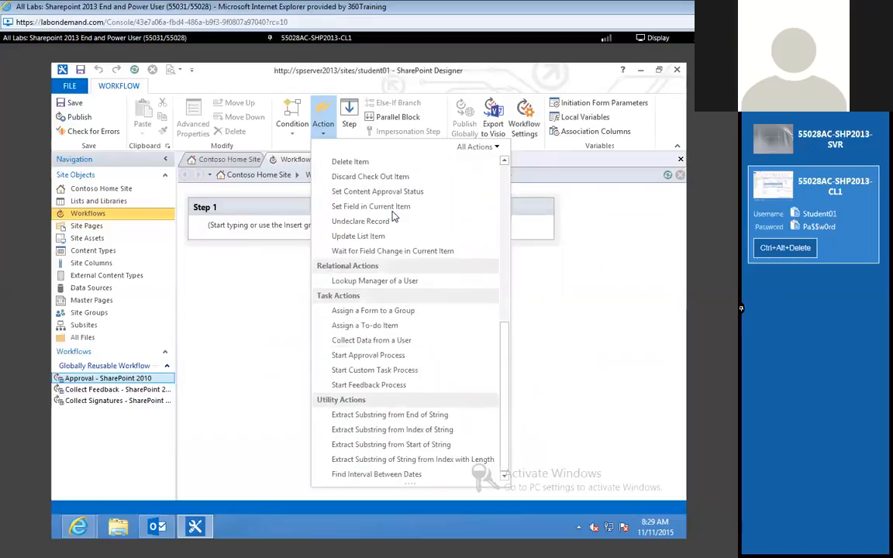
scroll(393, 216, up, 2)
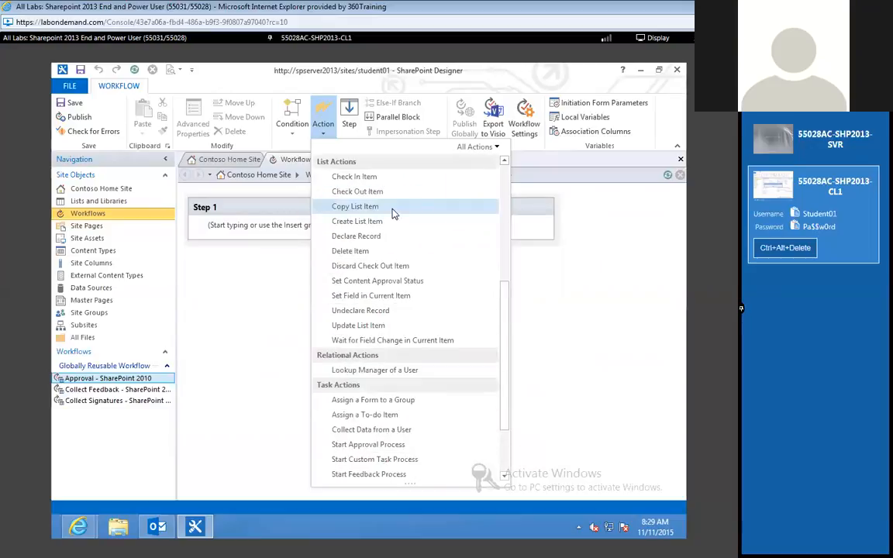
scroll(393, 214, up, 1)
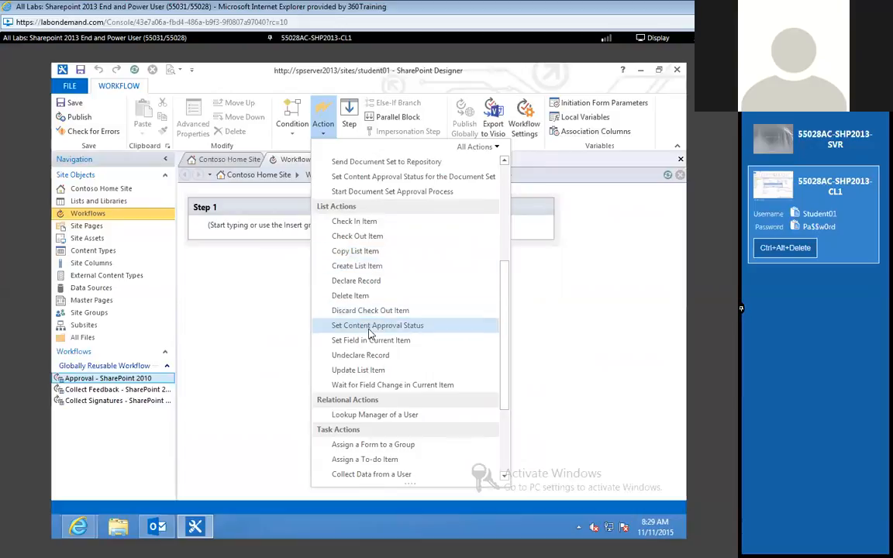
scroll(370, 331, up, 4)
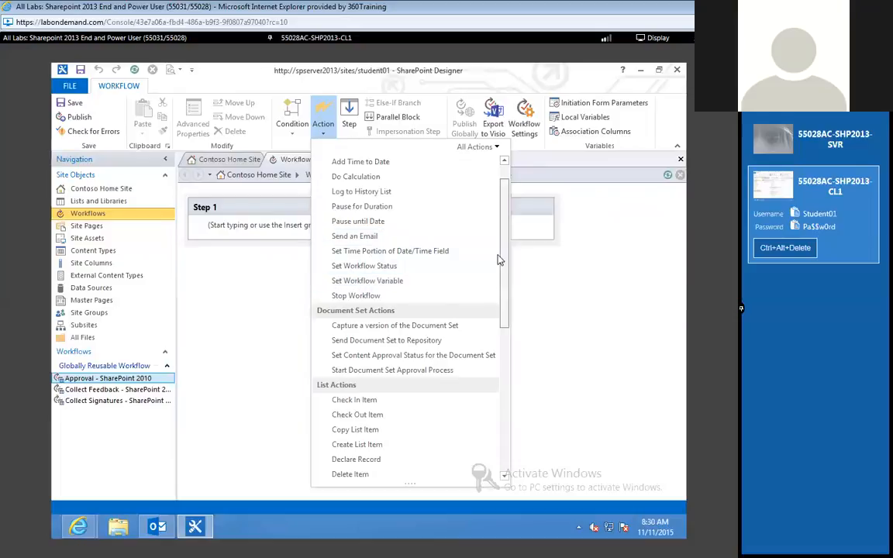
scroll(498, 255, up, 2)
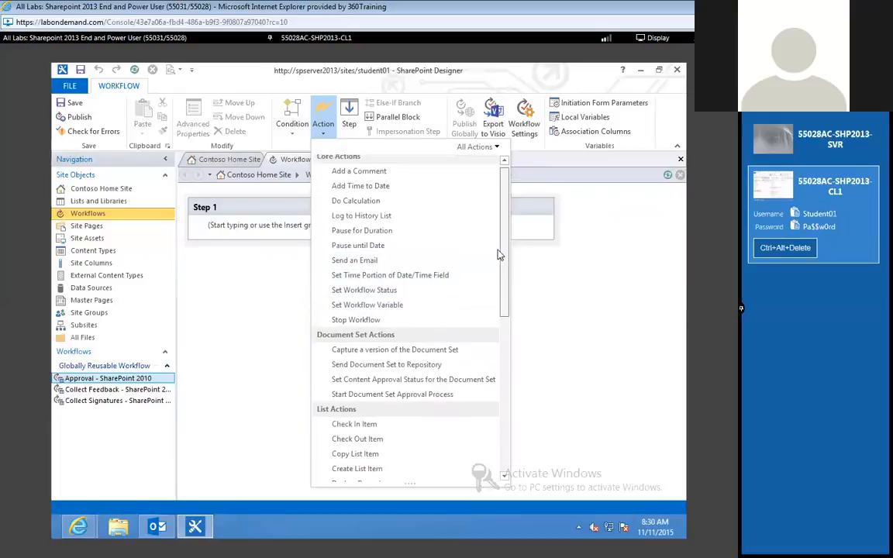
click(381, 223)
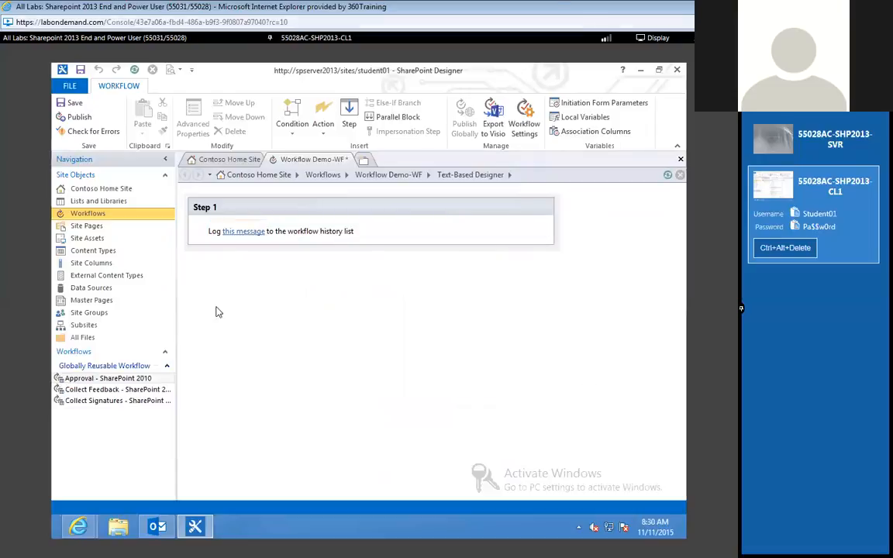
click(228, 218)
click(324, 136)
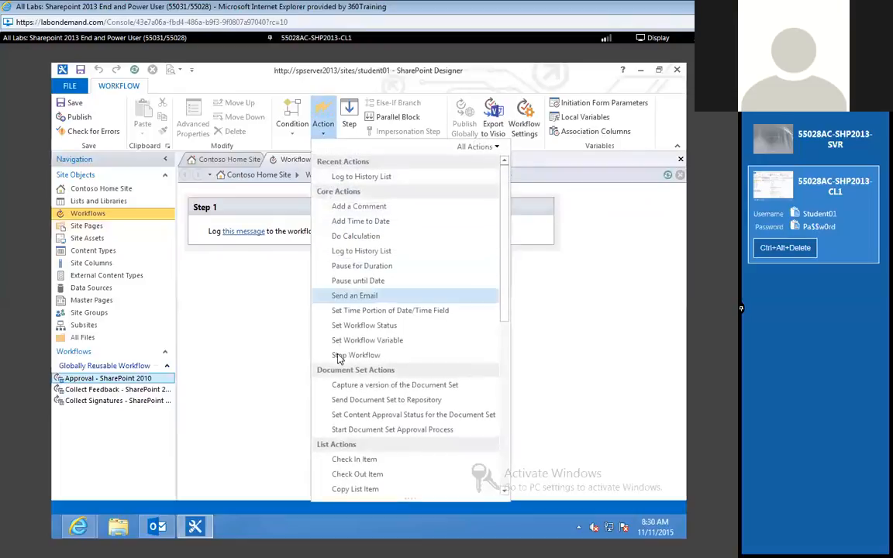
click(237, 224)
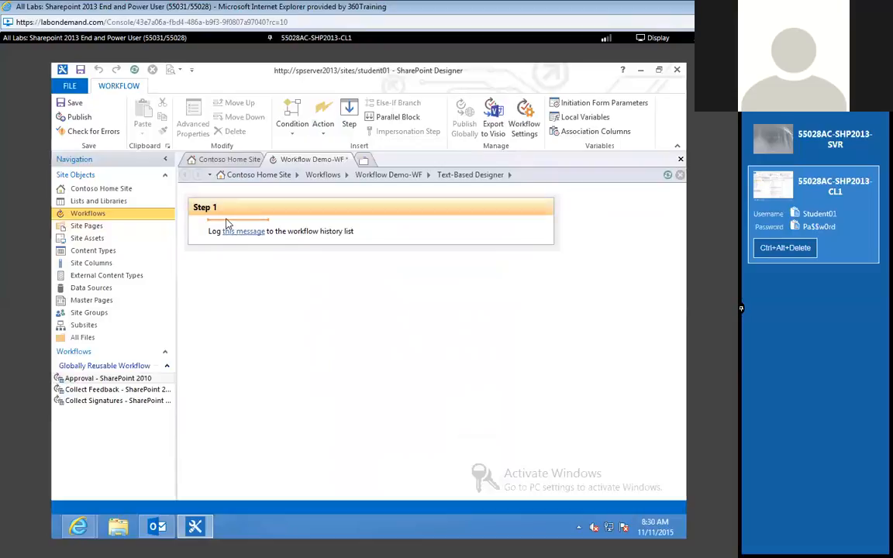
click(201, 256)
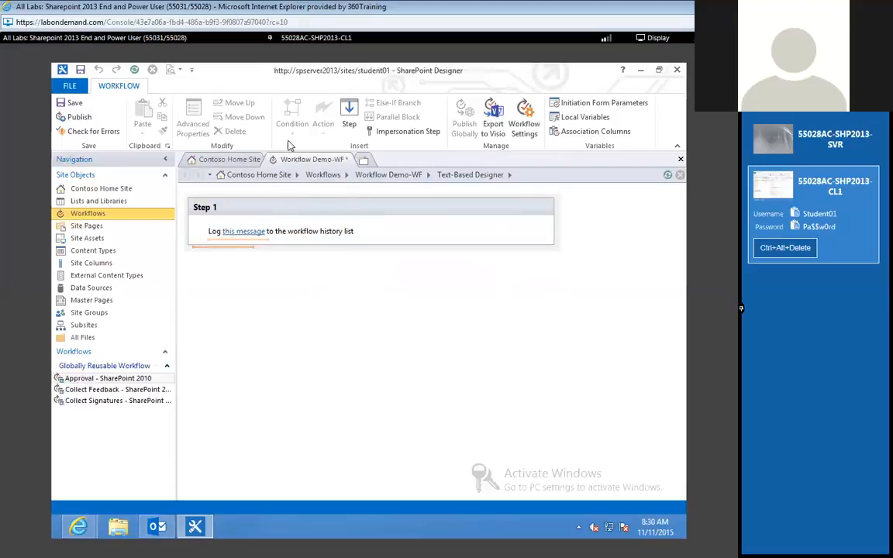
click(239, 242)
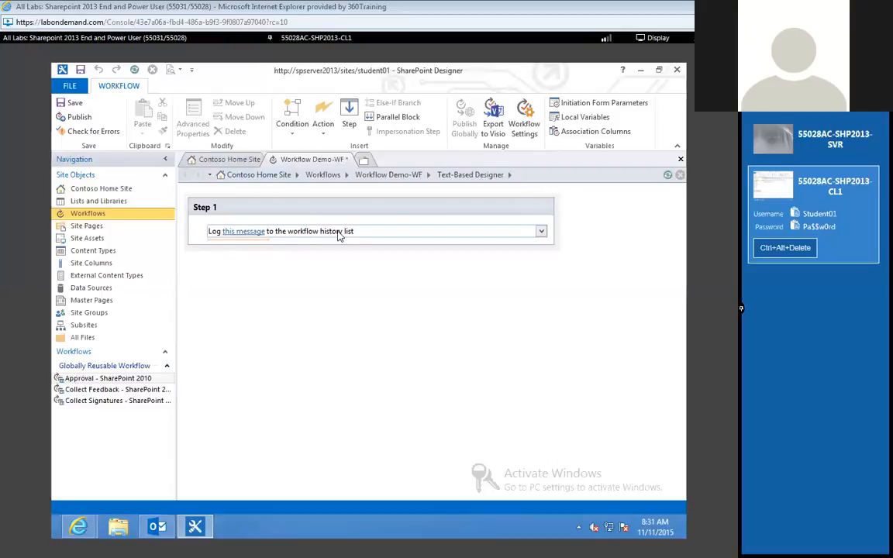
click(323, 135)
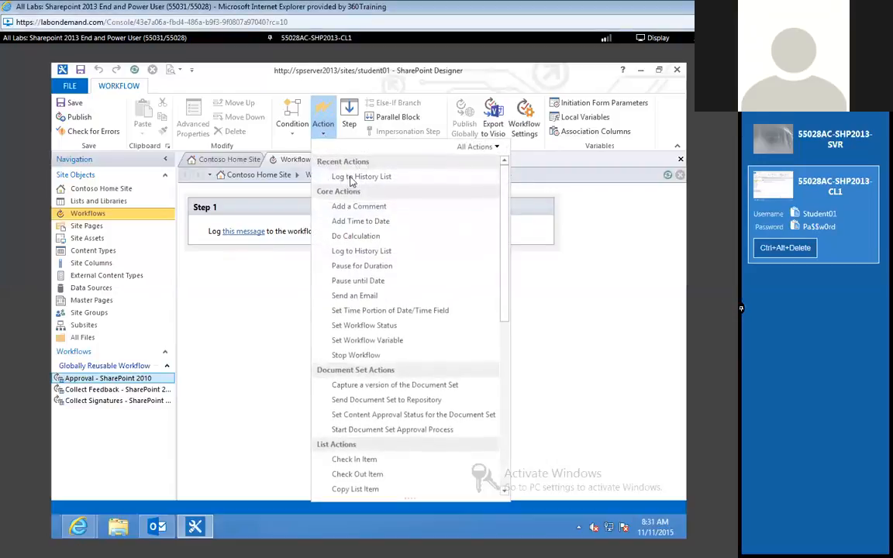
click(256, 247)
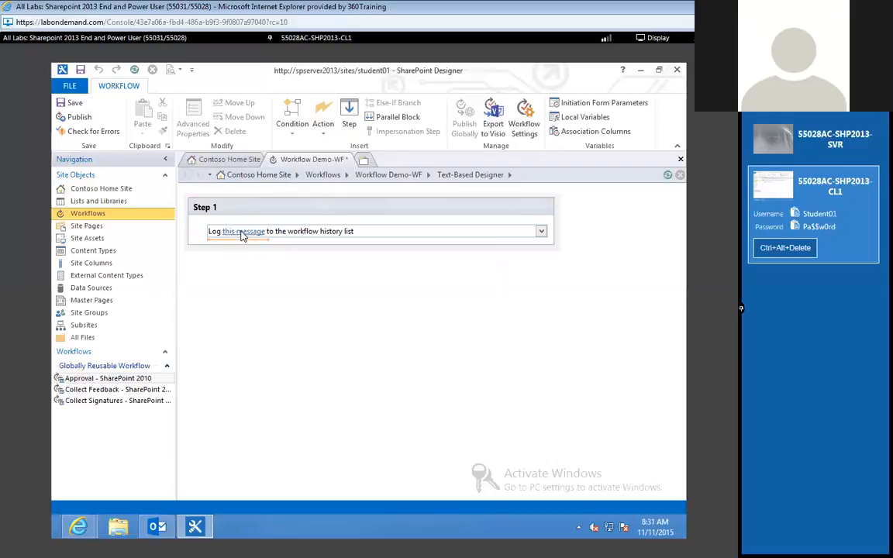
Step: Set the message of the log action to "Hello from Workflow" in the String Builder
click(241, 233)
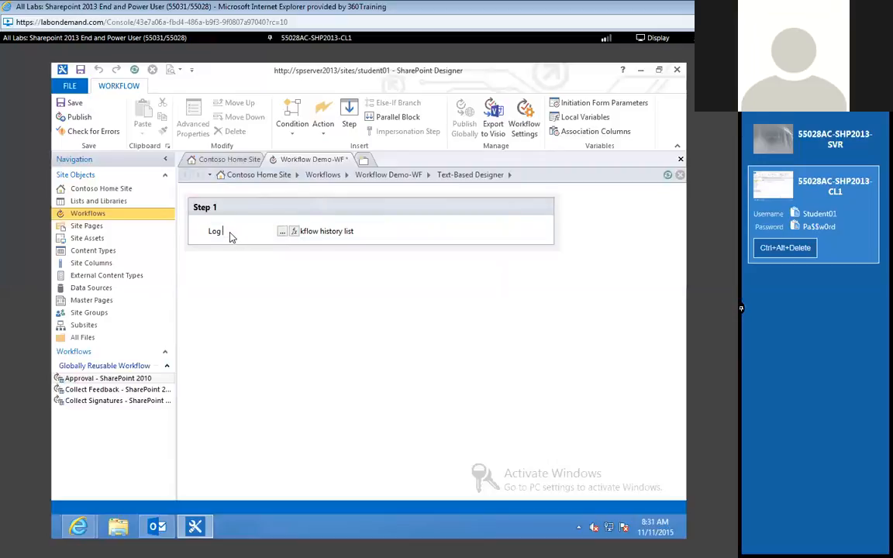
click(283, 232)
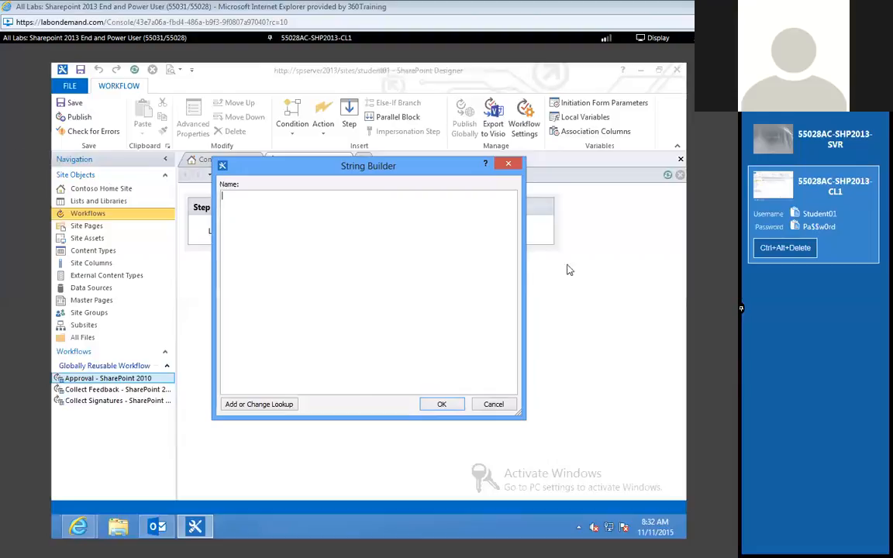
text(Hello)
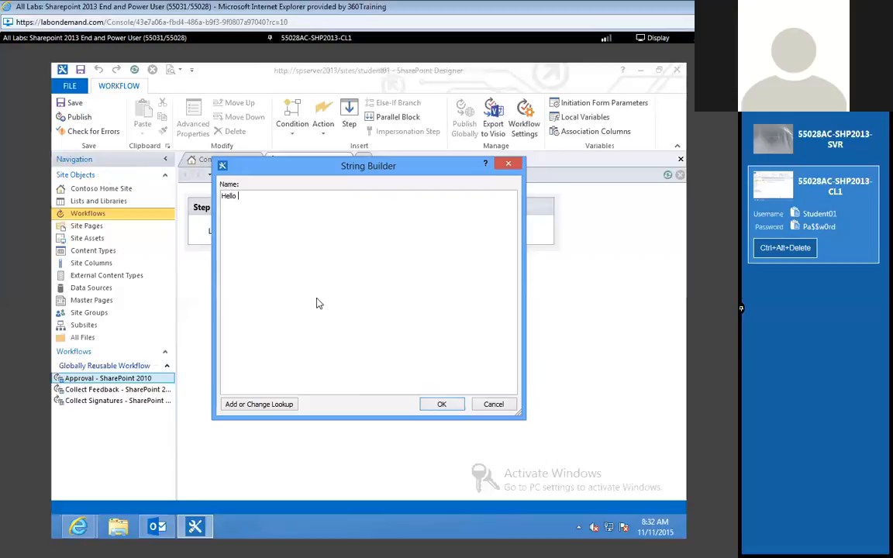
text( from Workflows)
key(BackSpace)
drag(243, 199, 222, 199)
click(276, 207)
drag(280, 199, 228, 203)
click(442, 404)
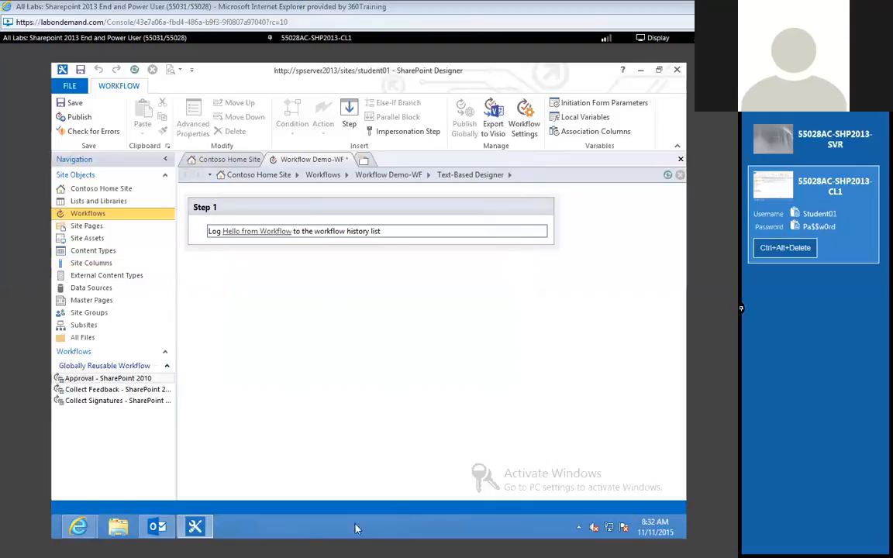
Step: Check the columns of the Workflow Demo list in Internet Explorer and return to SharePoint Designer
mouse_move(79, 527)
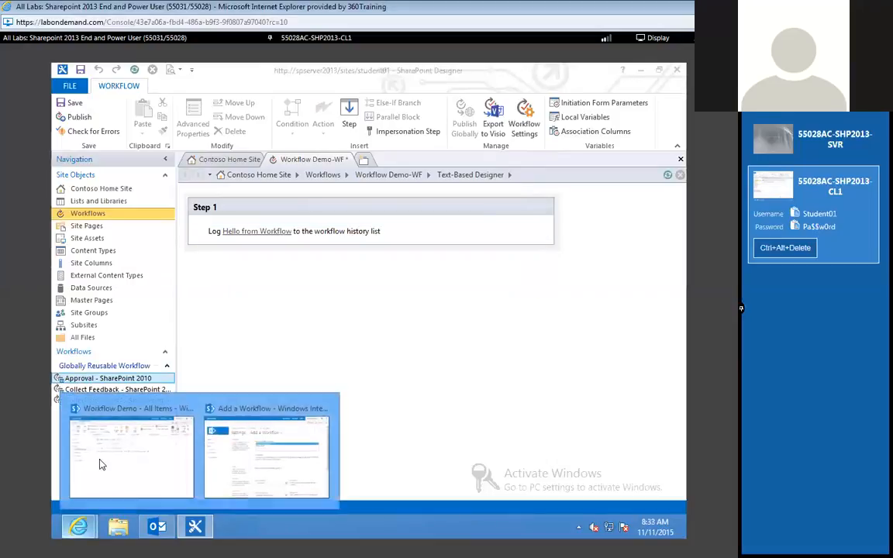
click(96, 464)
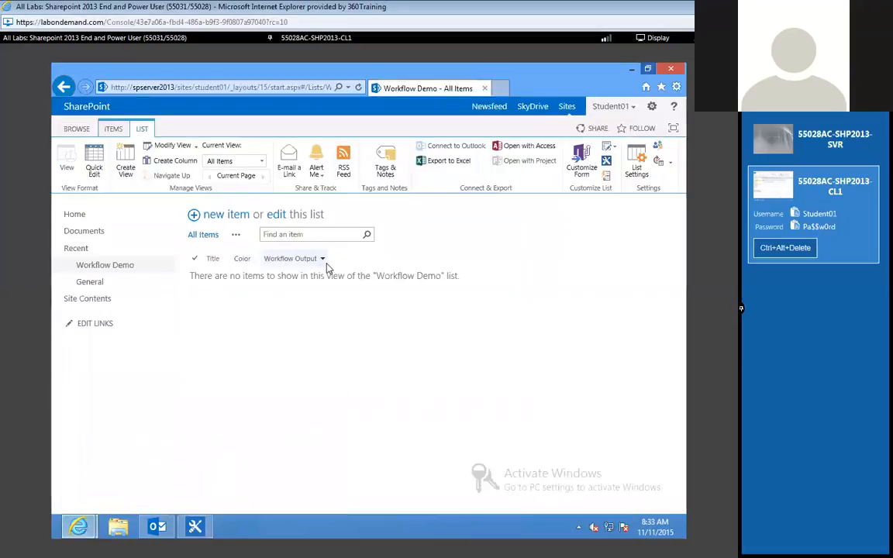
click(195, 527)
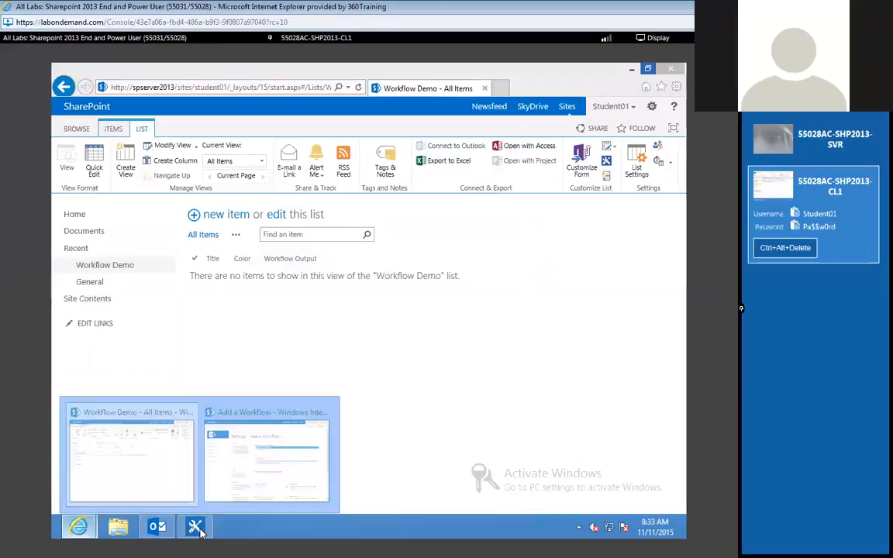
click(263, 446)
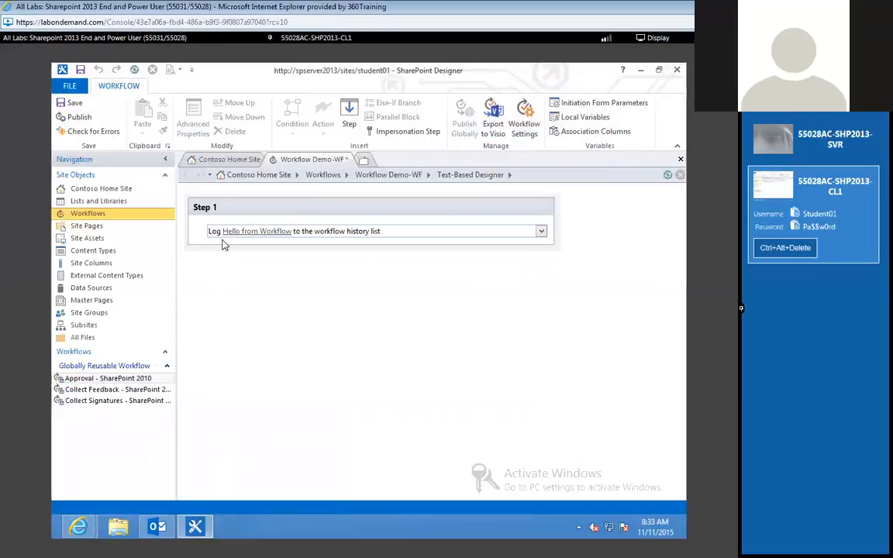
Step: Add a Set Field in Current Item action below the log action in Step 1 and delete it again
click(223, 244)
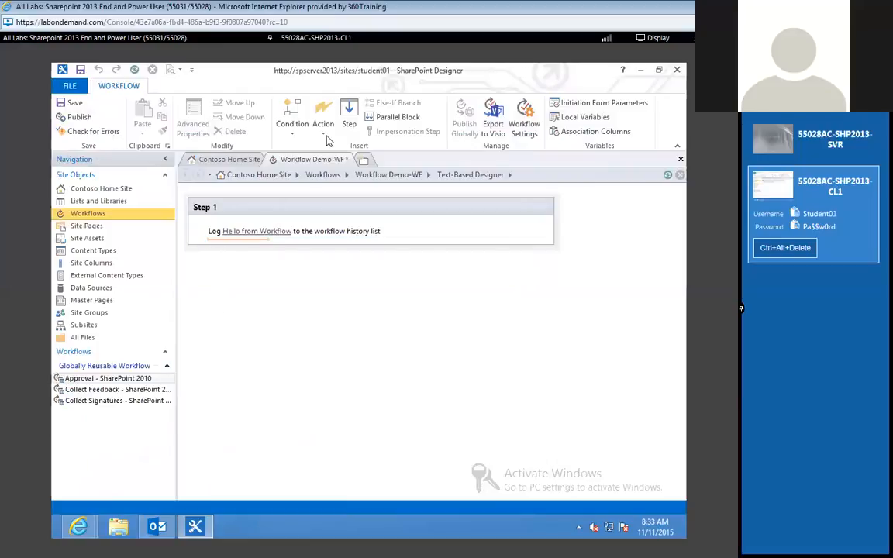
click(326, 138)
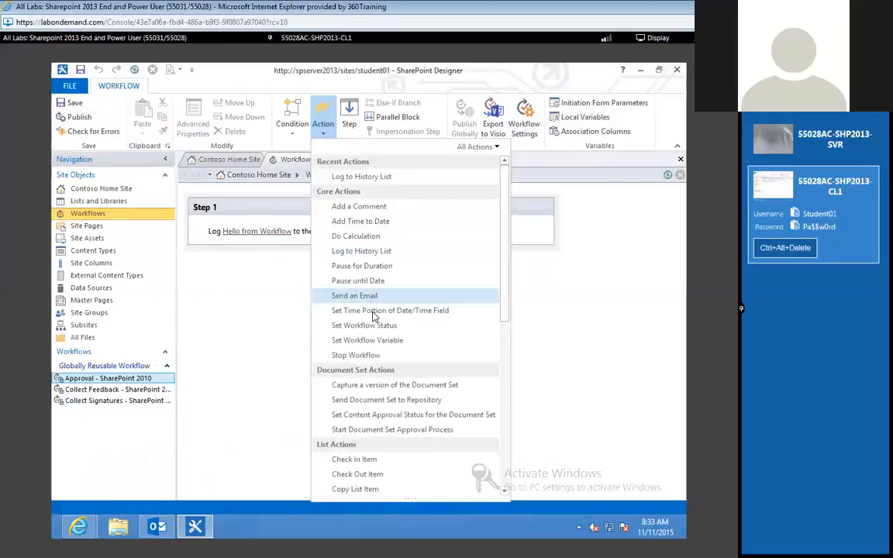
scroll(388, 333, down, 3)
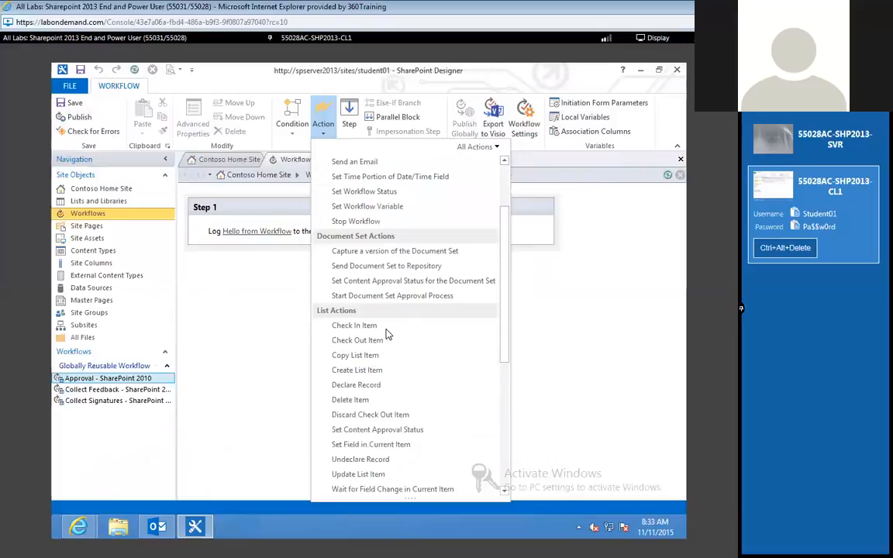
scroll(387, 334, down, 2)
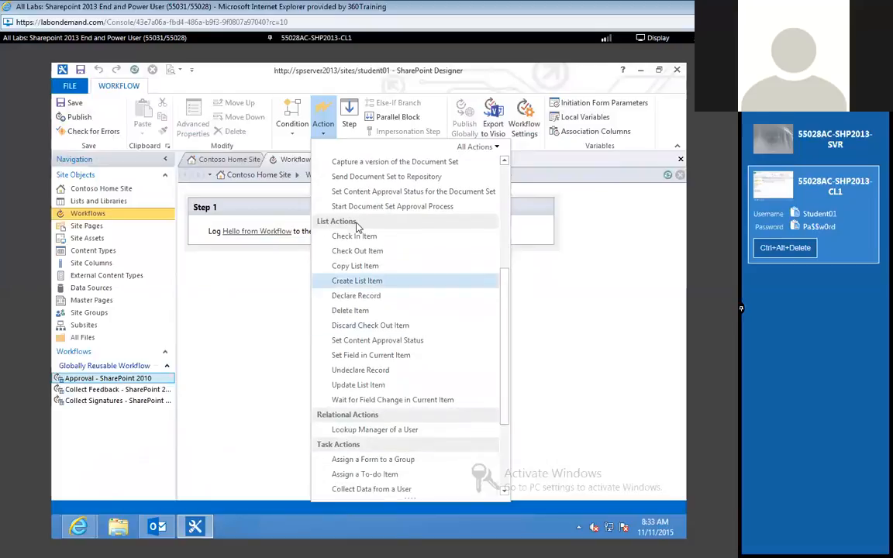
click(390, 356)
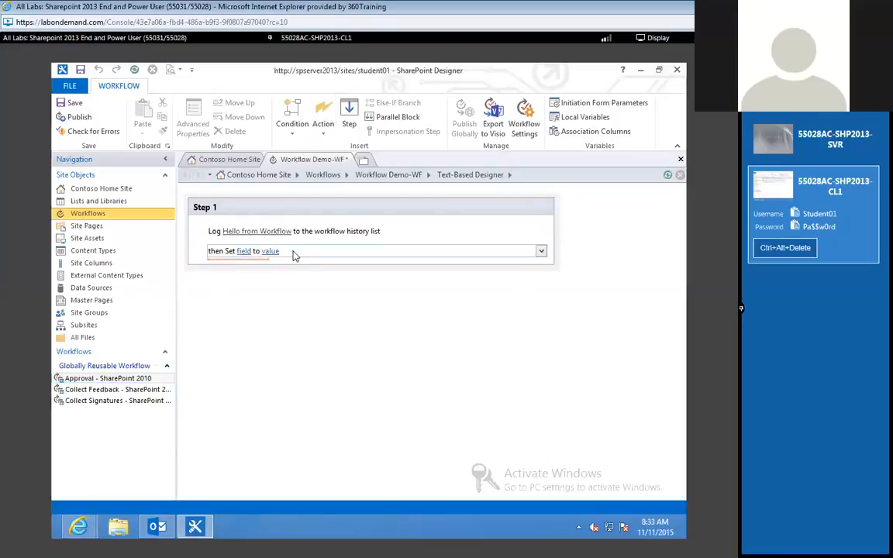
click(541, 252)
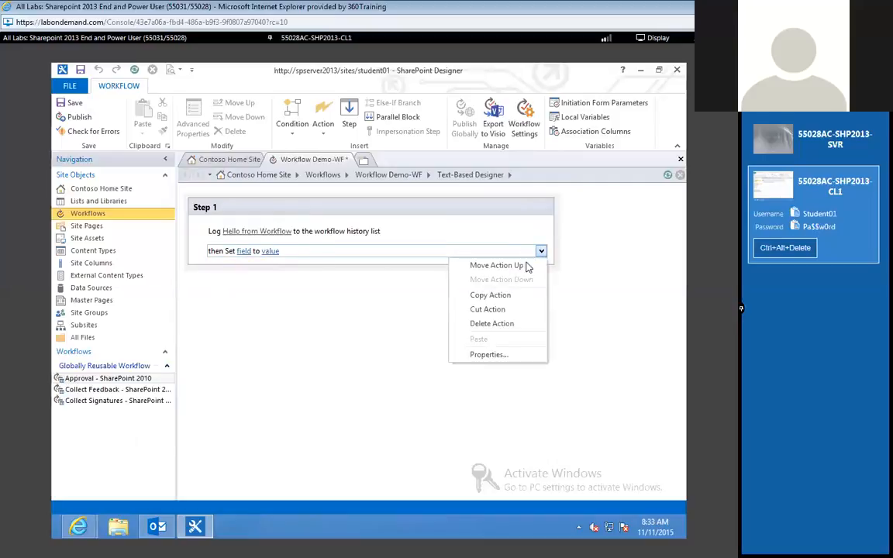
click(504, 324)
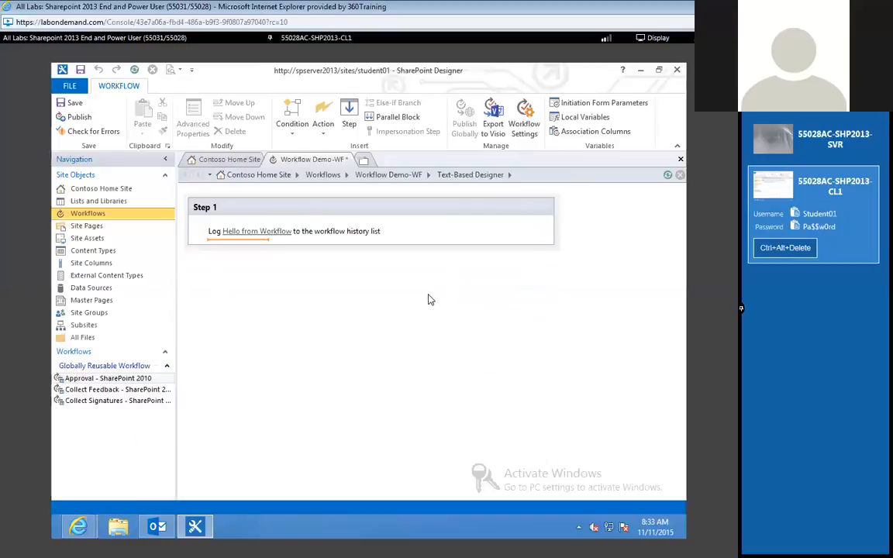
Step: Search inline for "set fi" below the log action, insert Set Field in Current Item, and delete that action again
click(232, 242)
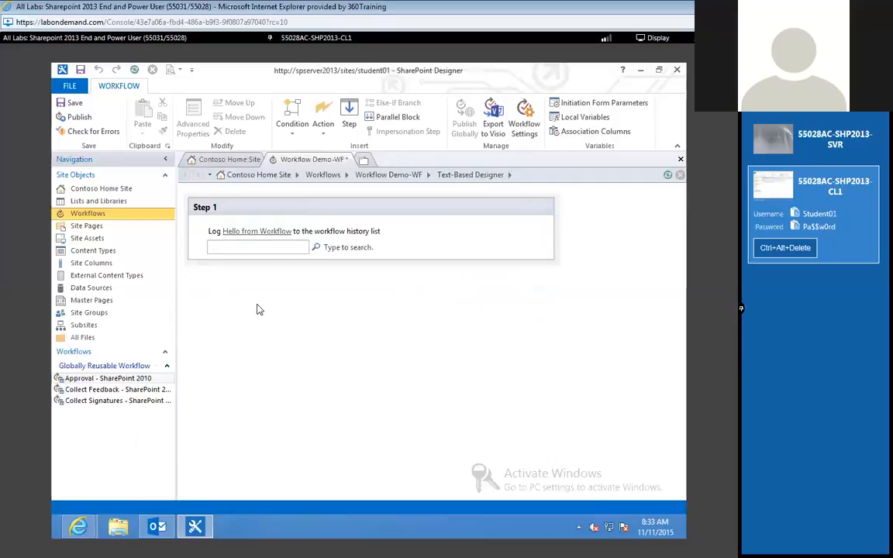
text(setn)
key(BackSpace)
text(fi)
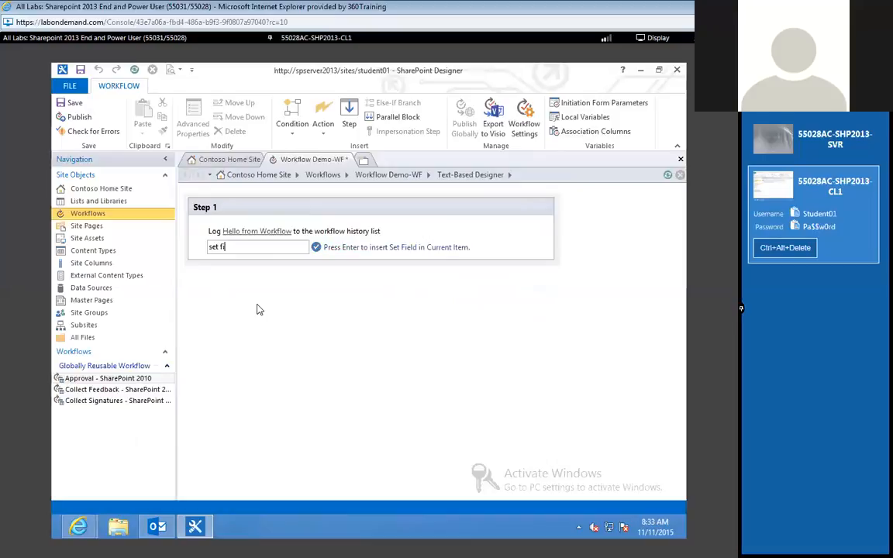
key(Return)
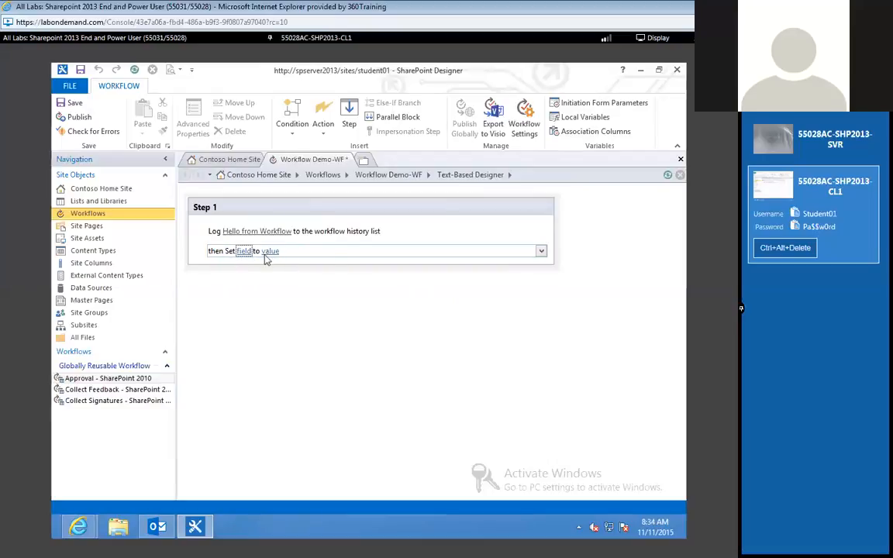
click(540, 254)
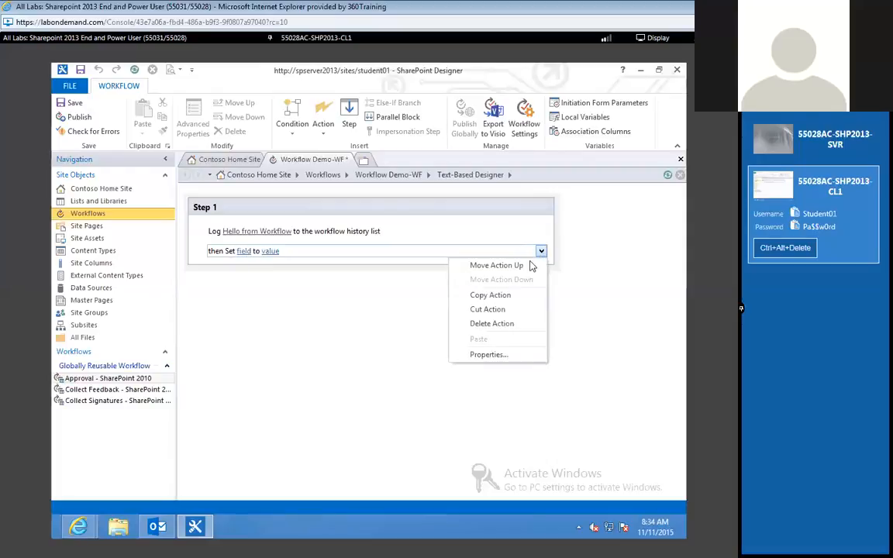
click(493, 325)
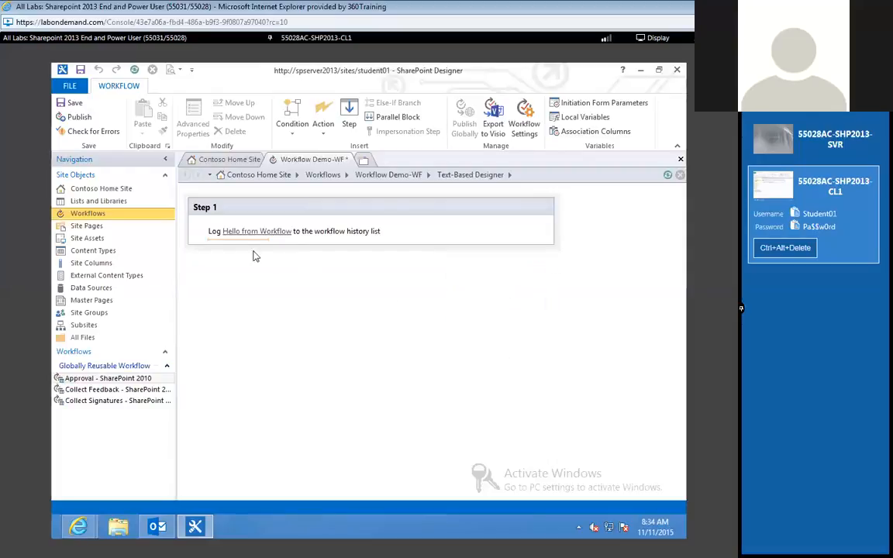
Step: Add a Set Field in Current Item action below the log action in Step 1 and choose Workflow Output as its field
click(323, 133)
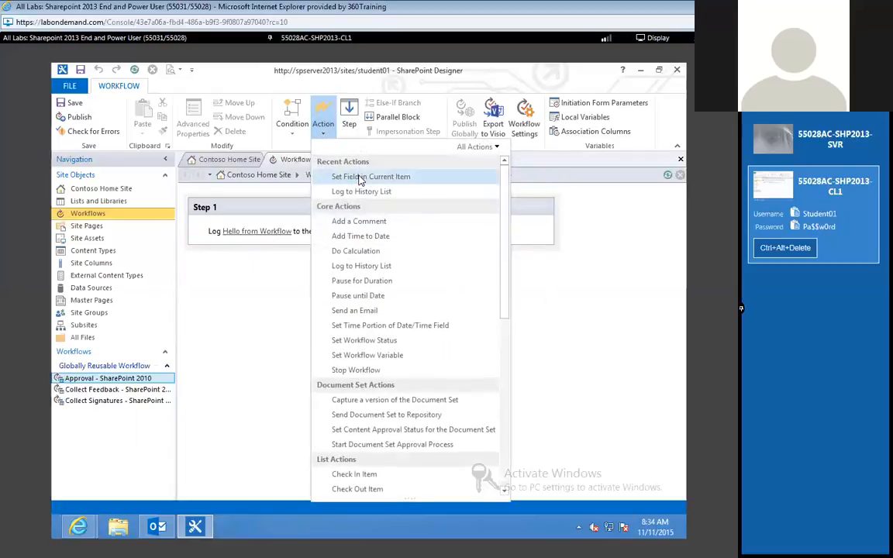
scroll(361, 299, down, 4)
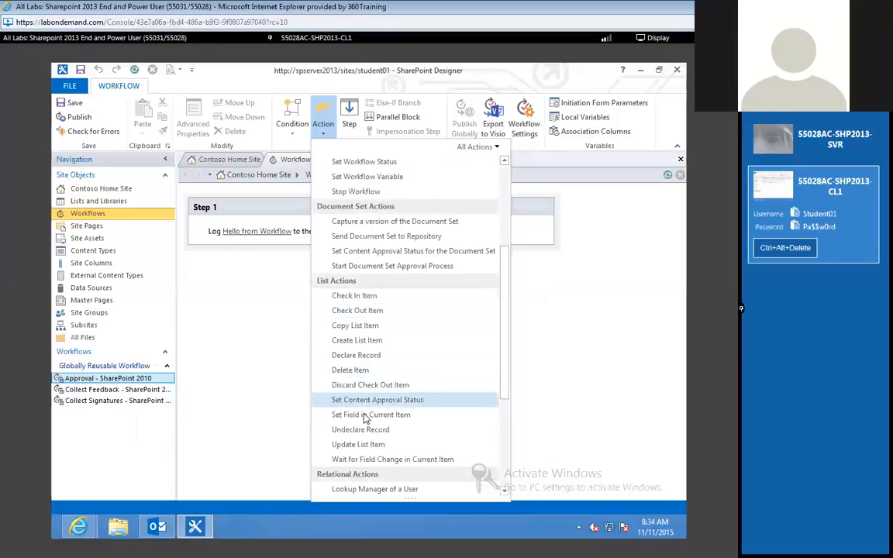
click(365, 416)
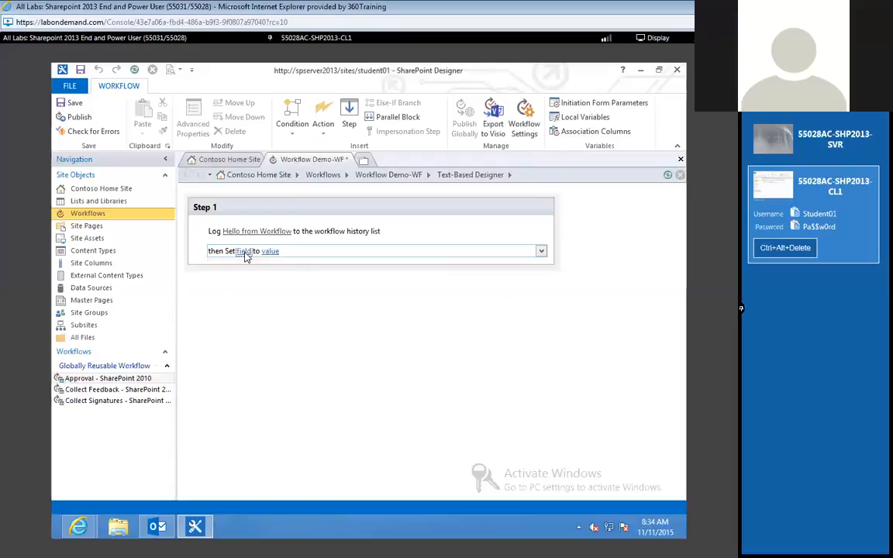
click(245, 253)
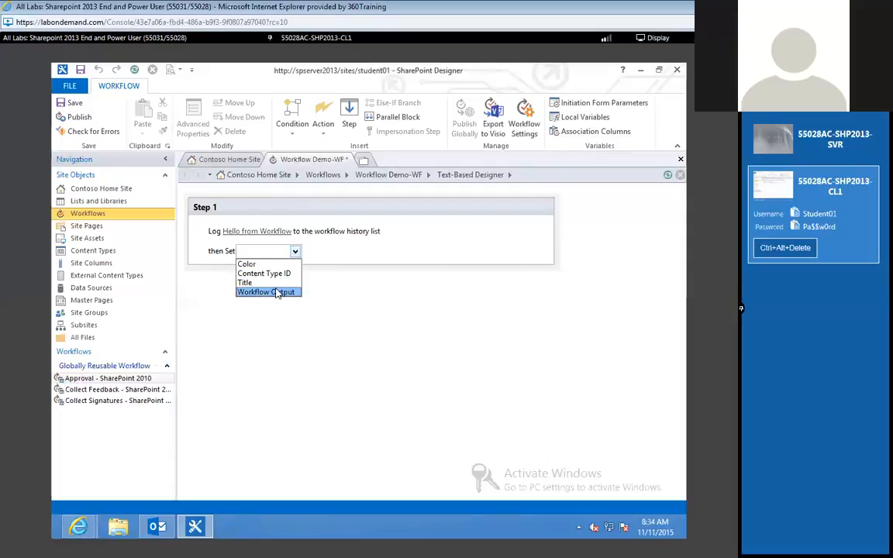
click(276, 293)
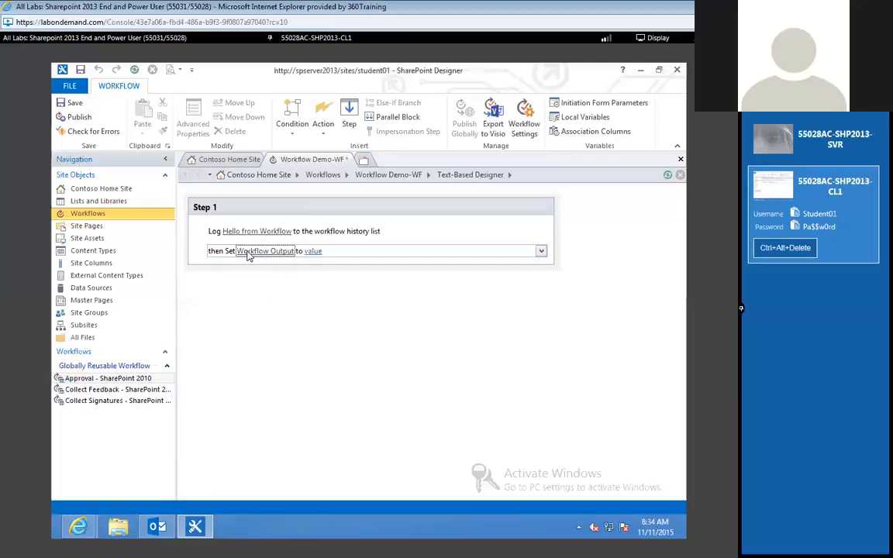
Step: Set the value for Workflow Output to "This Field was set by Workflow" in the String Builder
click(313, 251)
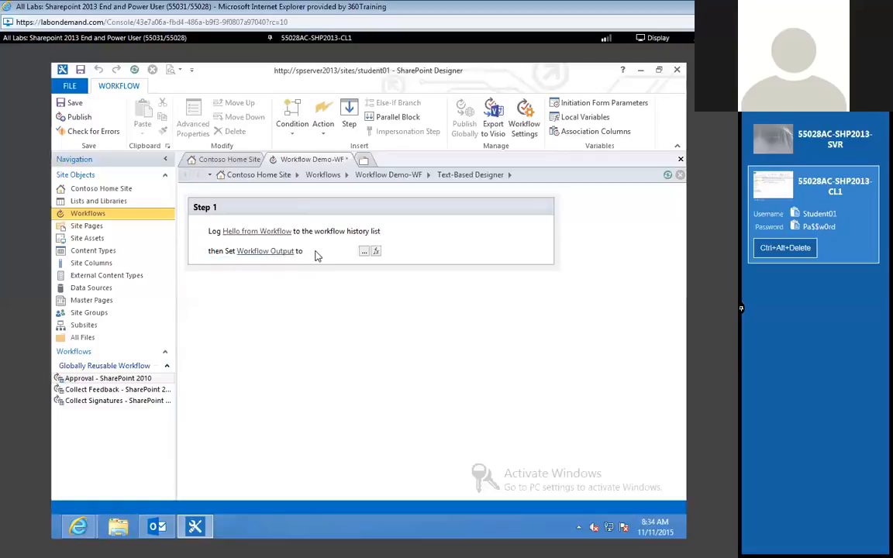
click(365, 252)
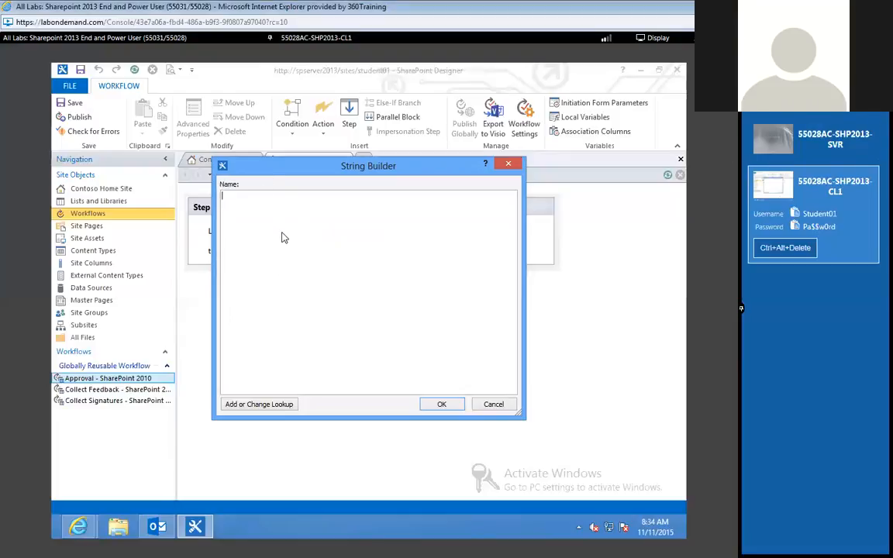
text(T)
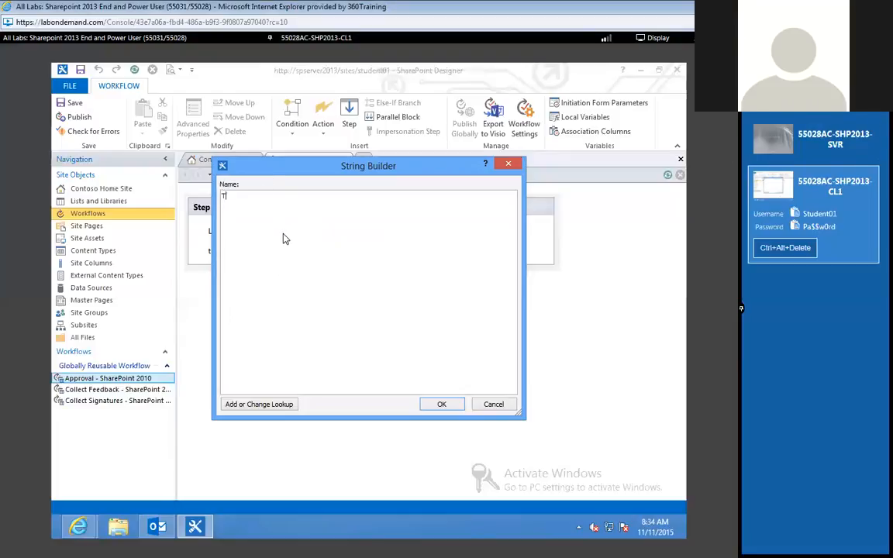
text(his Field was )
text(set by)
text( Wor)
text(kflow)
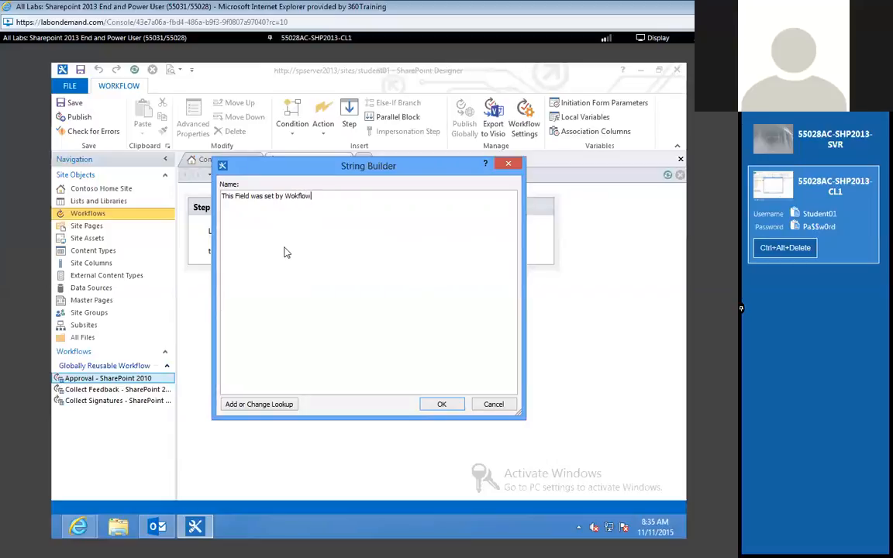
key(Left)
key(Left)
text(r)
click(448, 403)
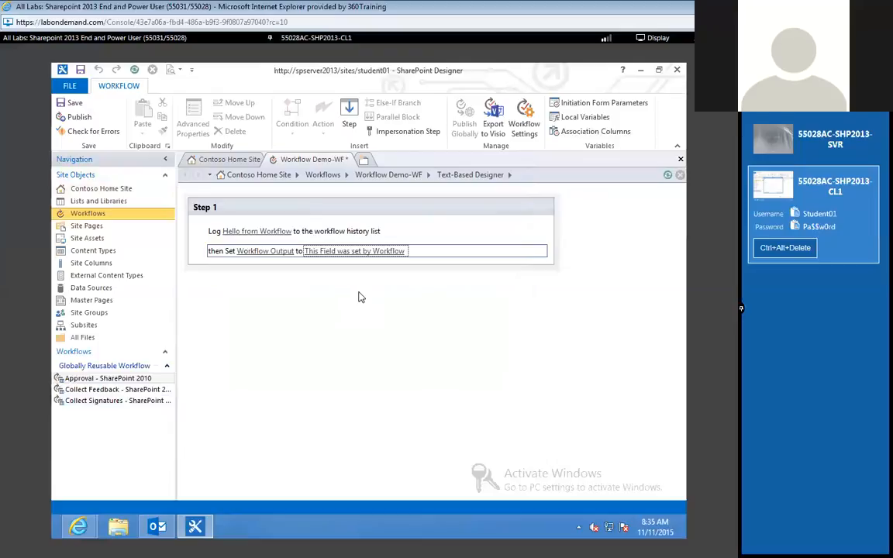
Step: Check the workflow for errors and publish it
click(94, 132)
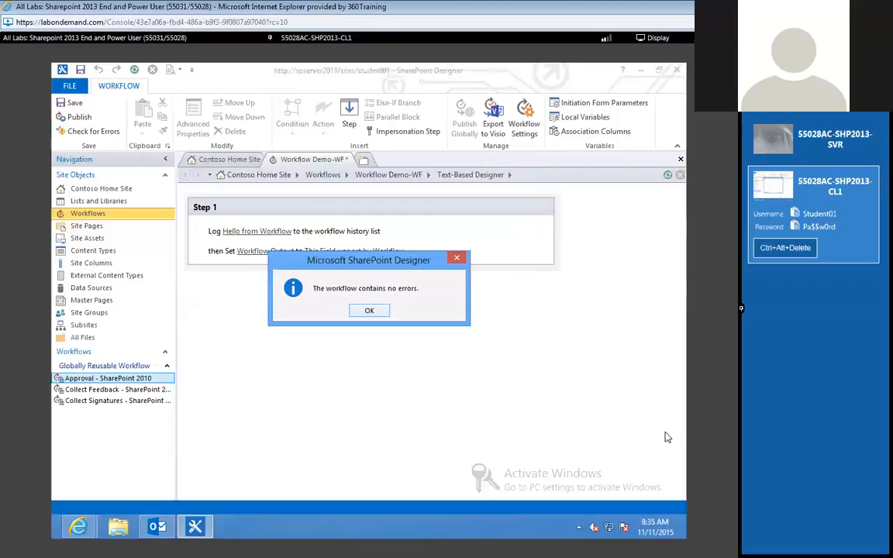
click(368, 311)
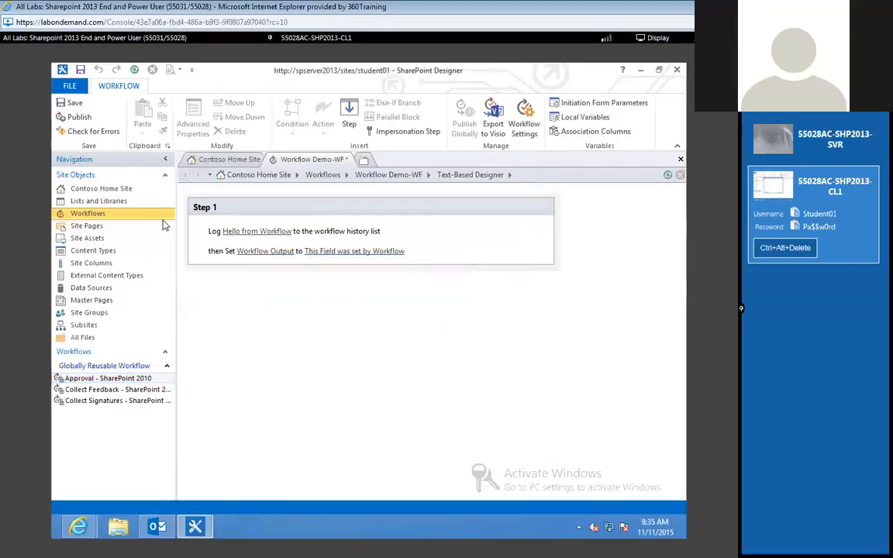
click(78, 119)
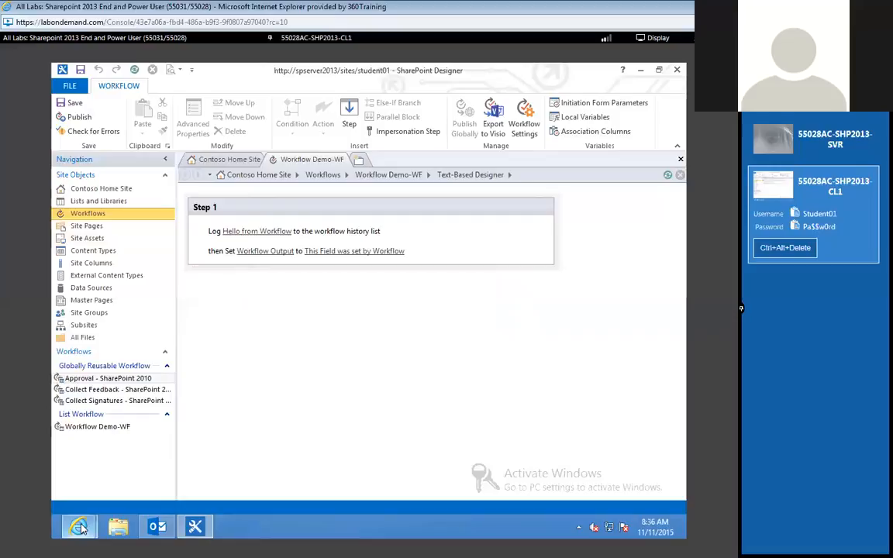
Step: Switch to the Workflow Demo list in Internet Explorer and save a new item titled "Item One"
click(80, 527)
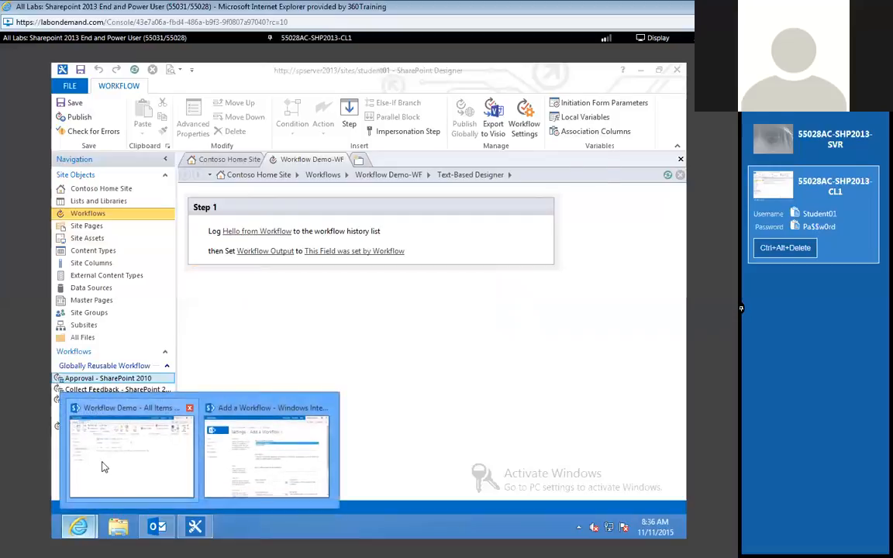
click(103, 467)
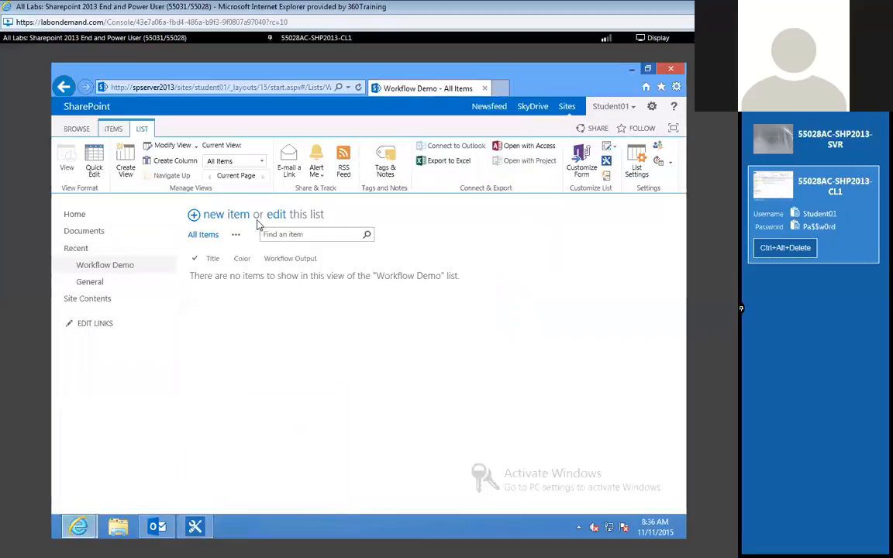
click(235, 219)
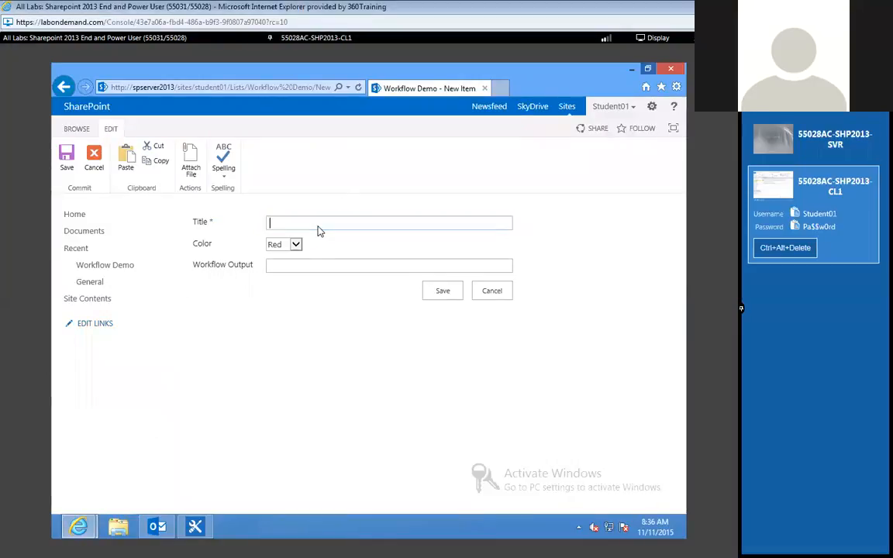
text(em One)
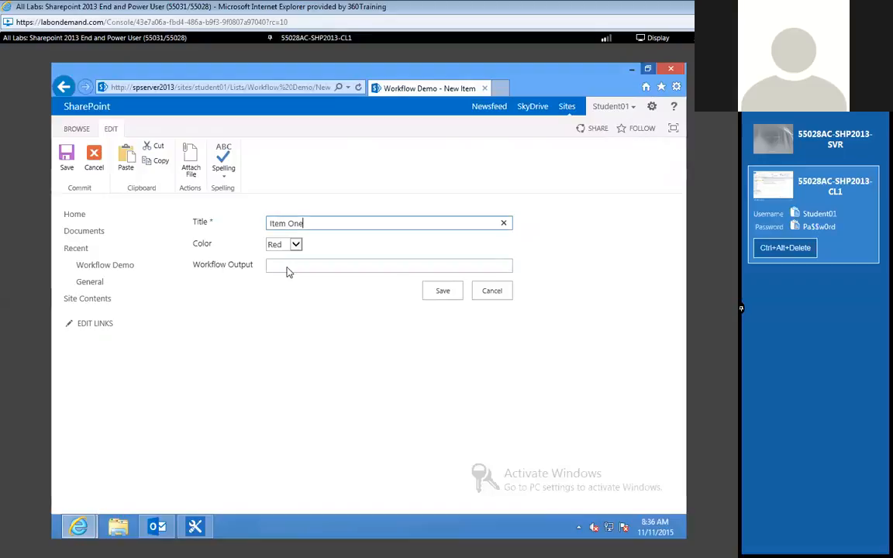
click(441, 291)
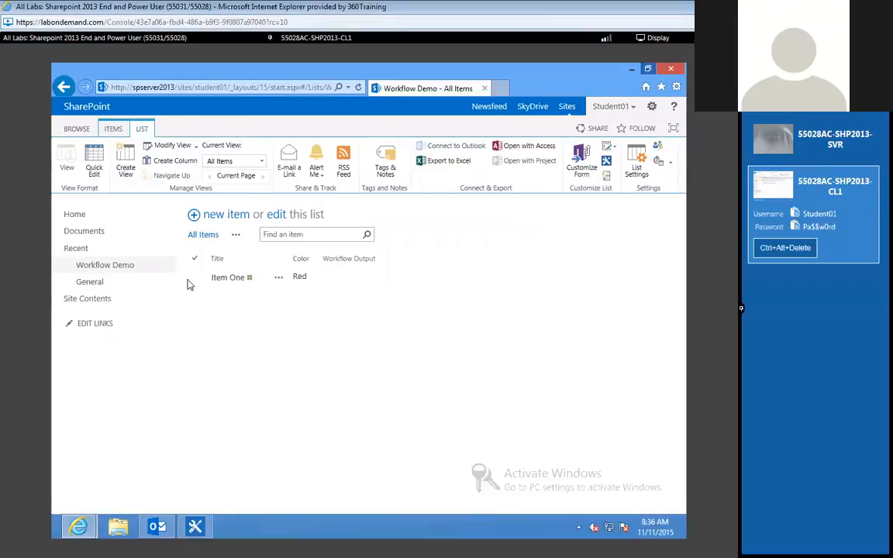
Step: Start the Workflow Demo-WF workflow manually on Item One
click(279, 277)
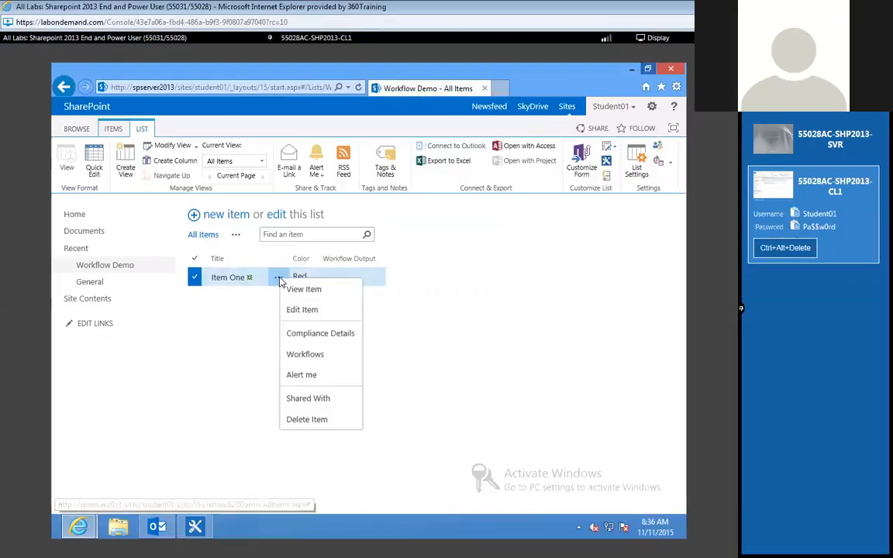
click(301, 355)
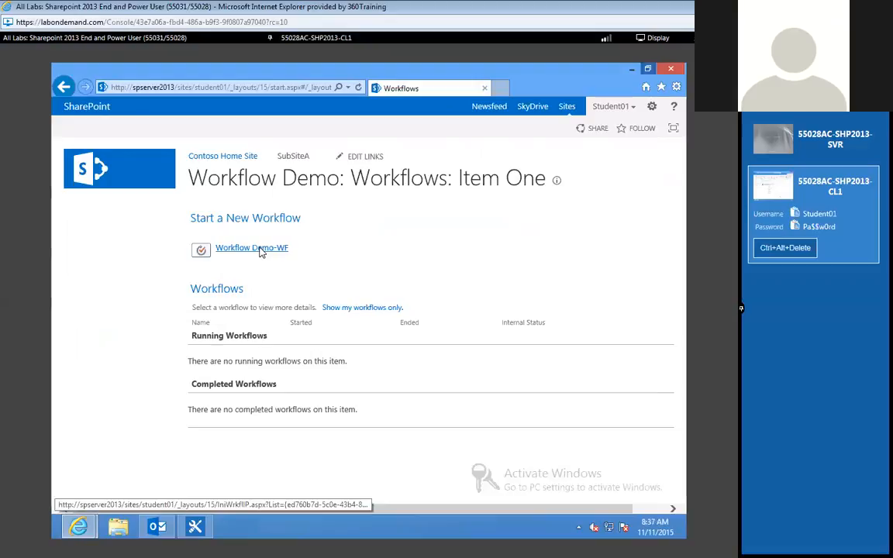
click(260, 249)
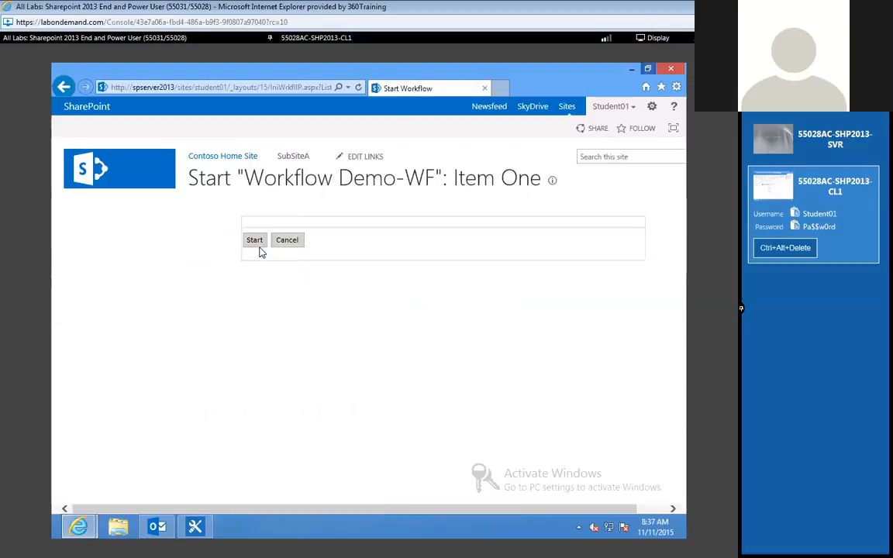
click(255, 242)
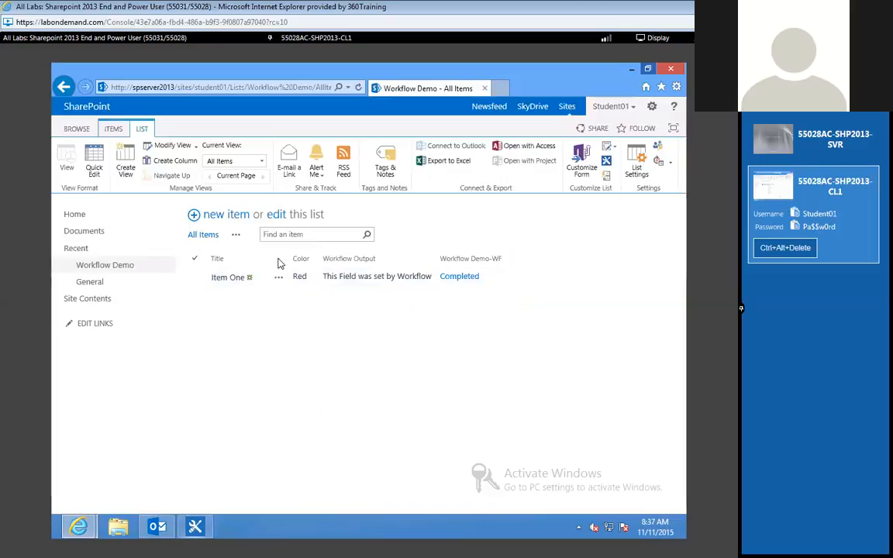
Step: Review the Step 1 actions in SharePoint Designer and return to the Workflow Demo list in Internet Explorer
click(195, 527)
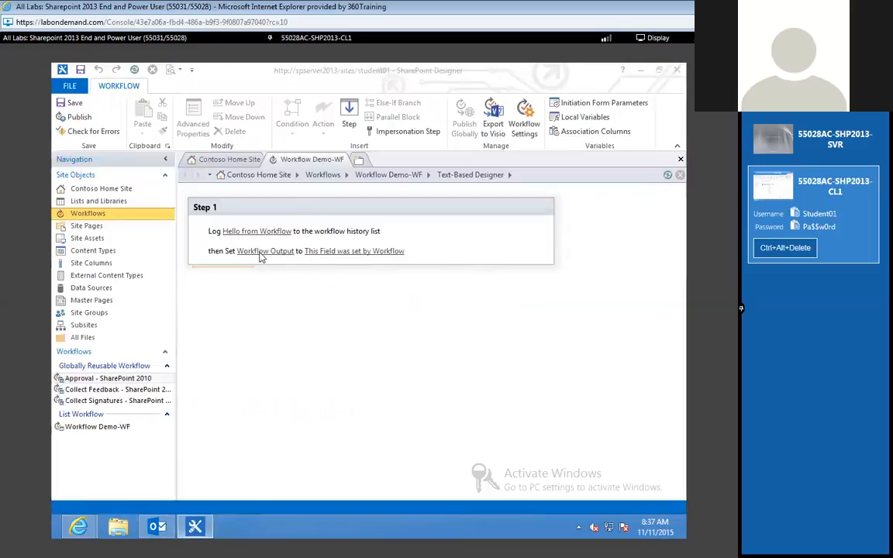
click(245, 259)
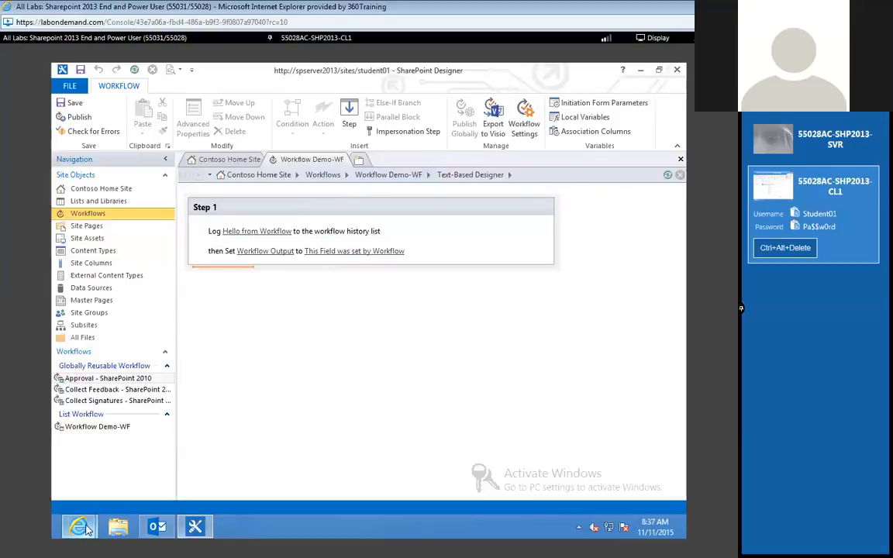
mouse_move(78, 527)
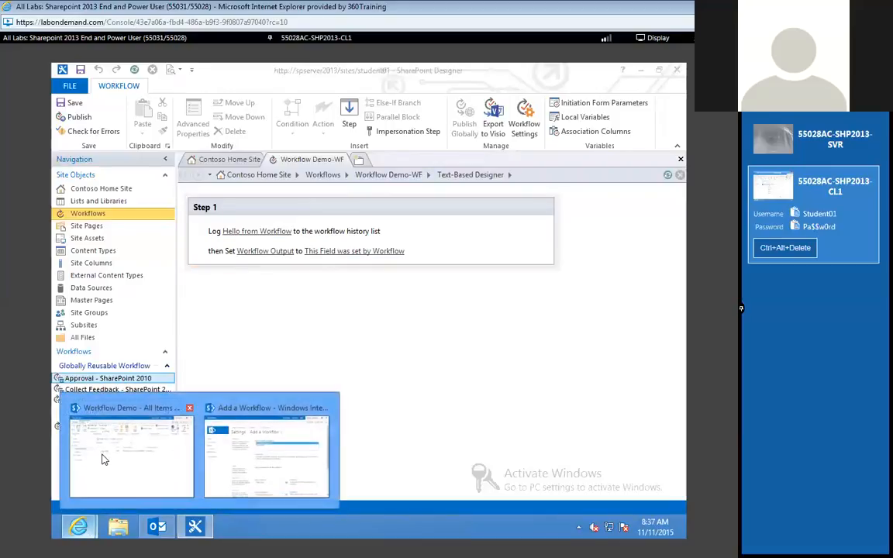
click(105, 460)
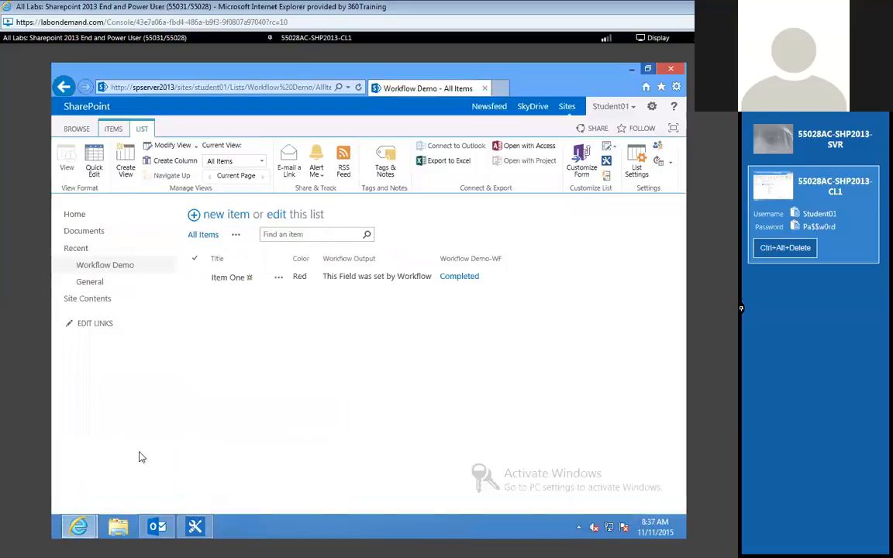
Step: Open the Workflow Demo-WF status page of Item One and examine the logged event in its Workflow History
click(459, 277)
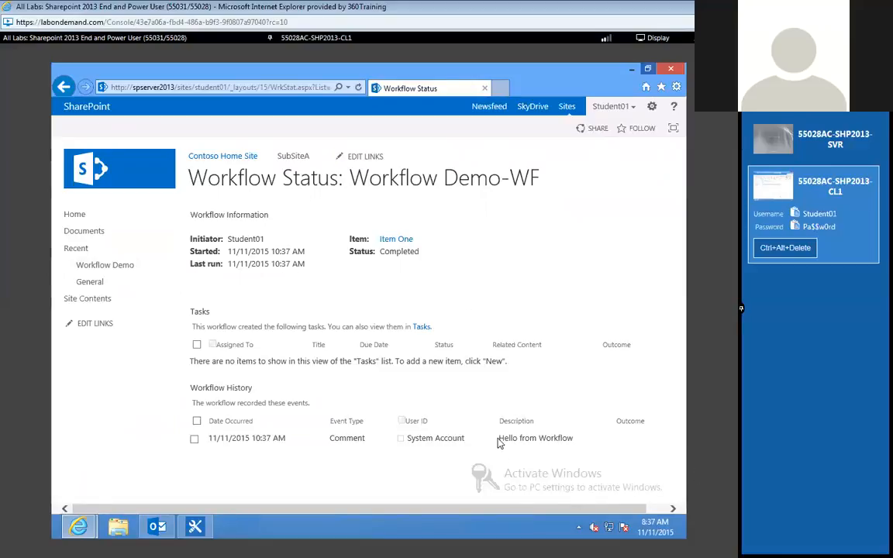
click(195, 439)
drag(217, 395, 254, 395)
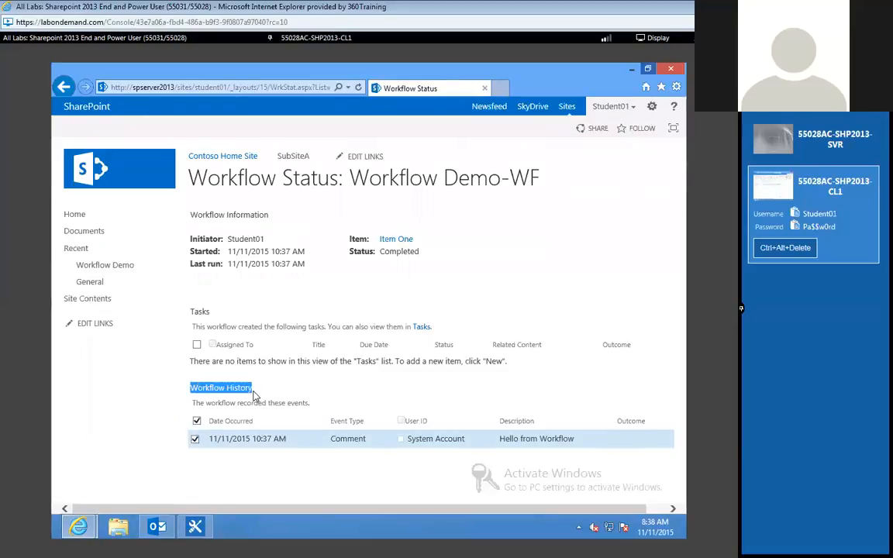
click(386, 493)
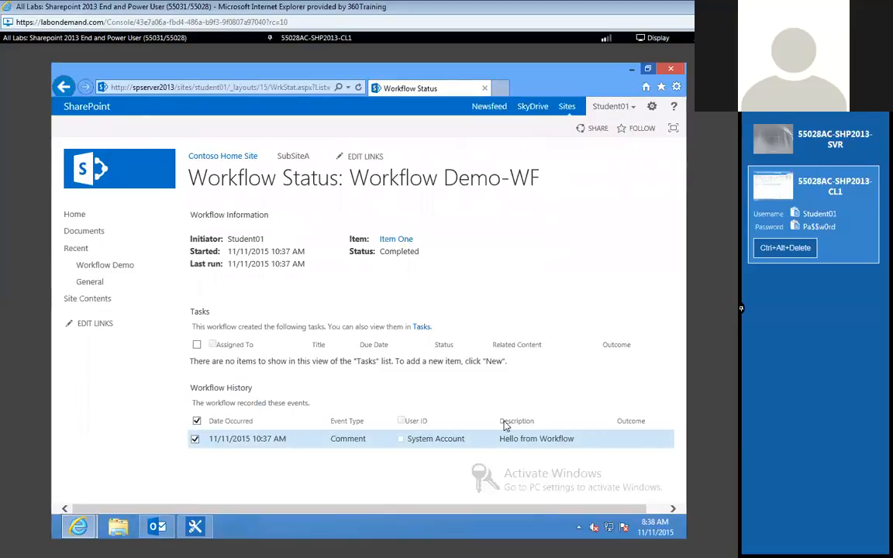